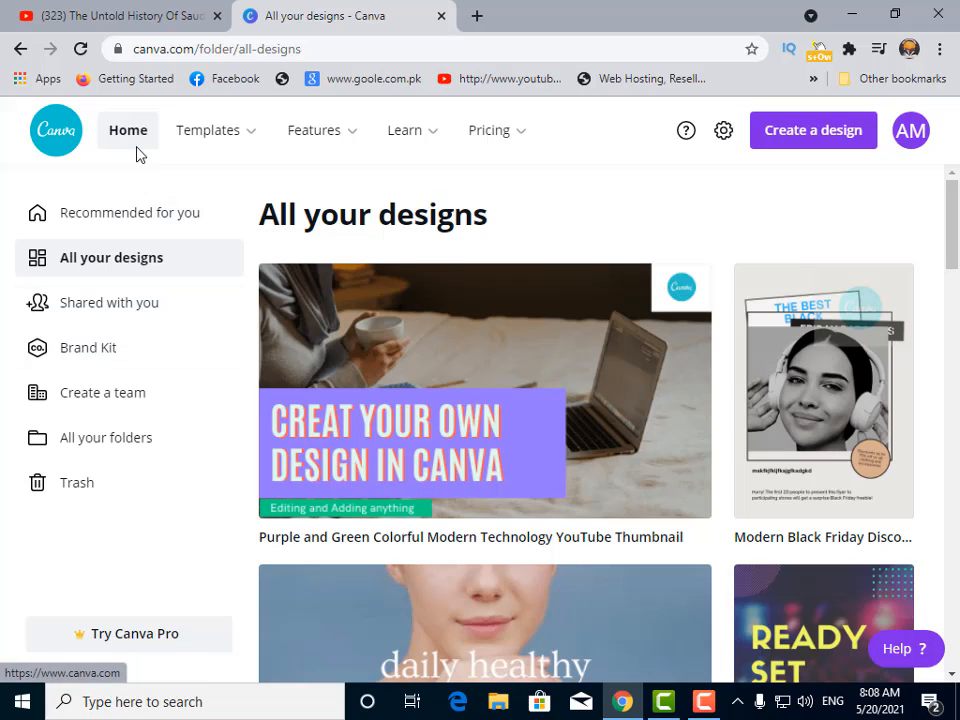
# Look through the template, feature, learning and pricing categories, as well as the existing designs
pyautogui.moveTo(246, 144)
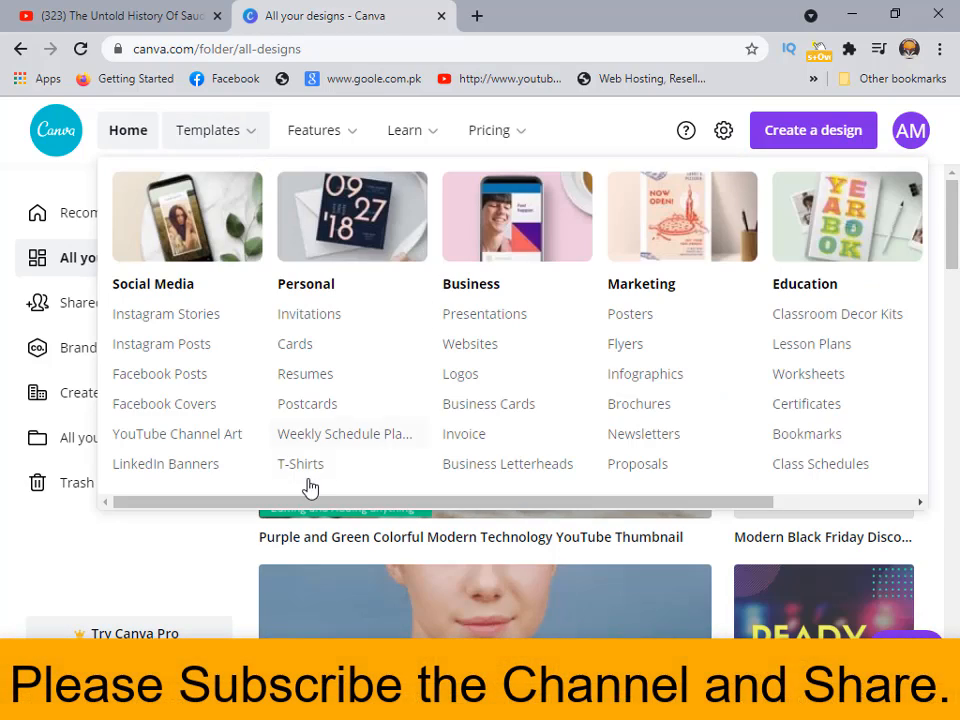
pyautogui.moveTo(313, 504); pyautogui.dragTo(456, 506)
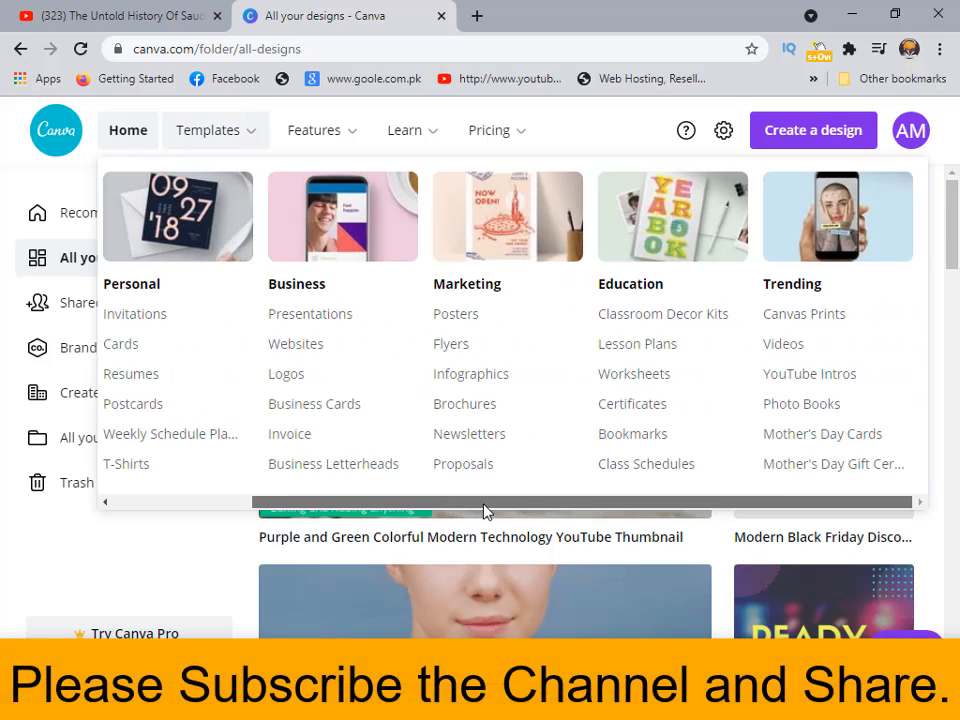
pyautogui.moveTo(362, 118)
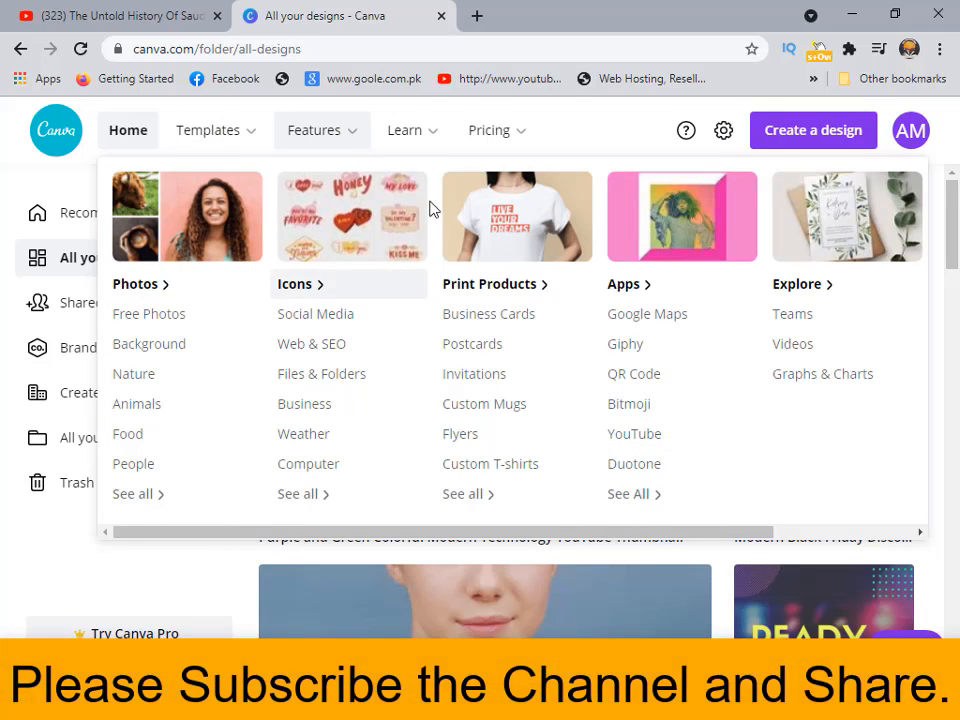
pyautogui.moveTo(435, 144)
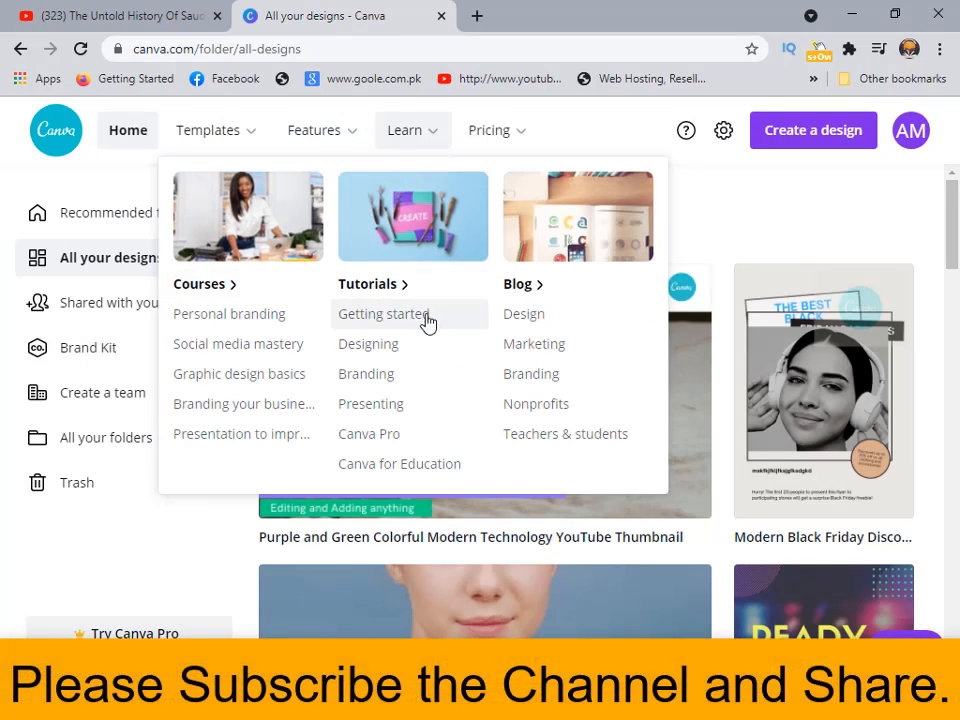
pyautogui.moveTo(500, 143)
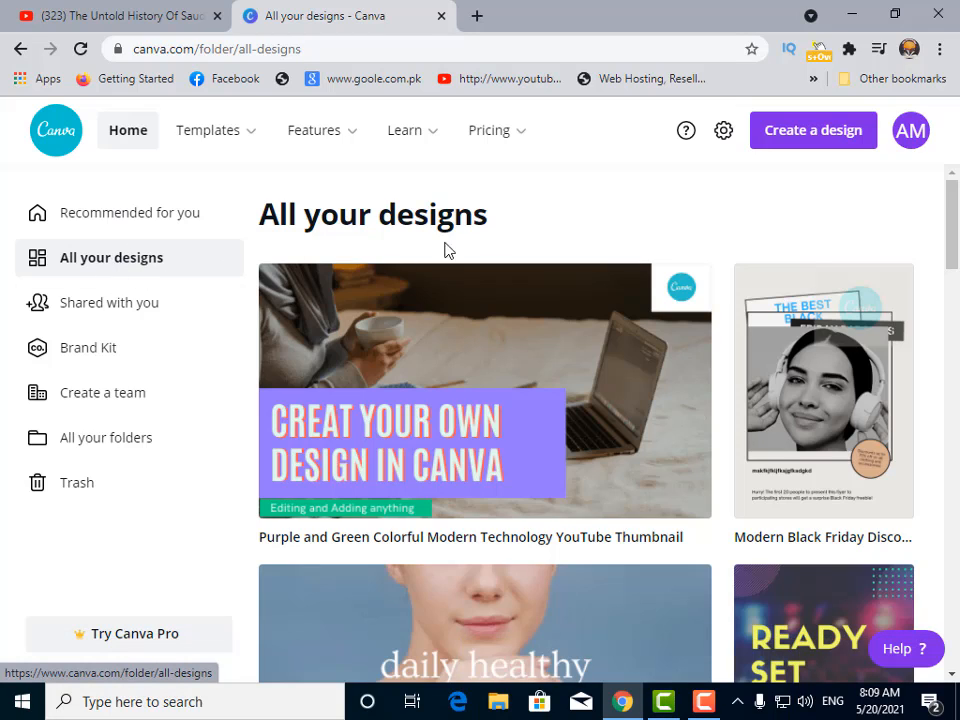
pyautogui.scroll(-3, 558, 236)
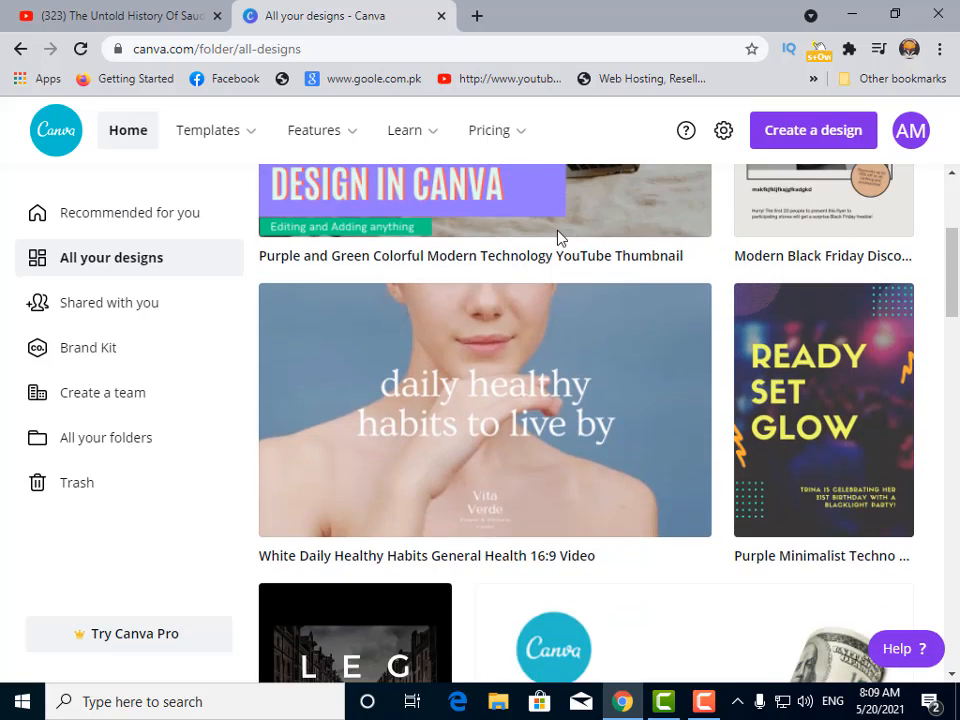
pyautogui.scroll(3, 558, 236)
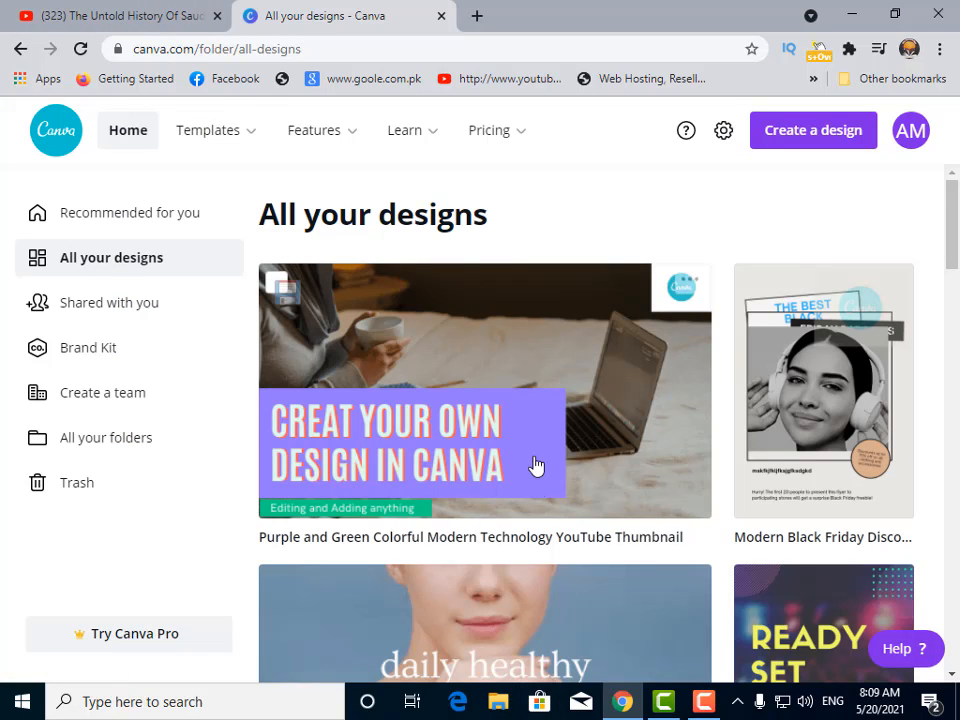
# Open the "Purple and Green Colorful Modern Technology YouTube Thumbnail" design and look through the templates offered for it
pyautogui.click(639, 407)
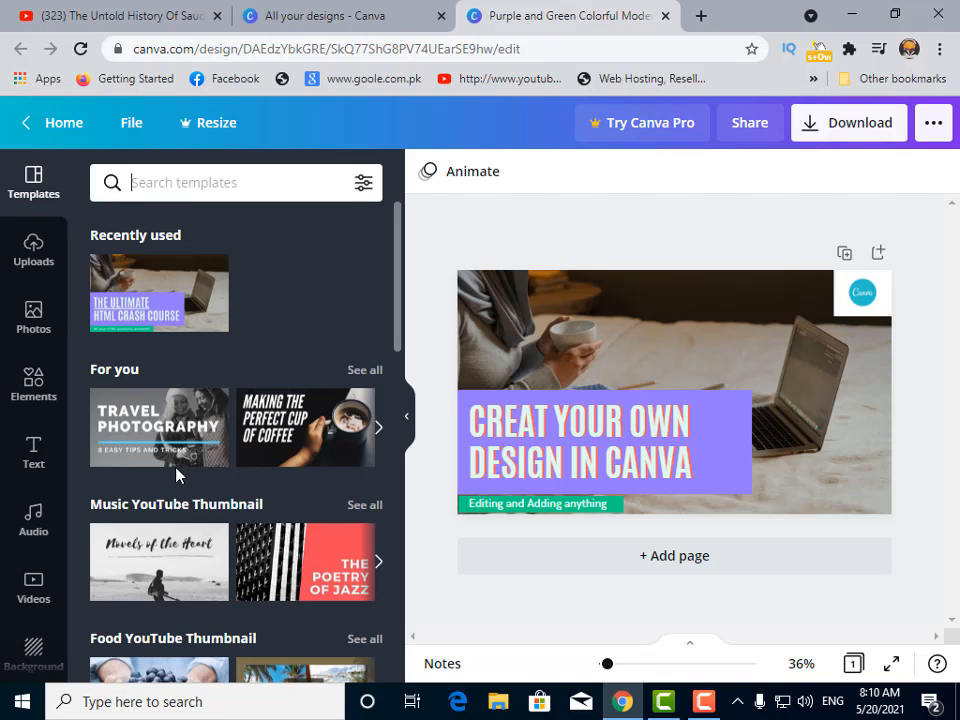
pyautogui.scroll(-15, 176, 466)
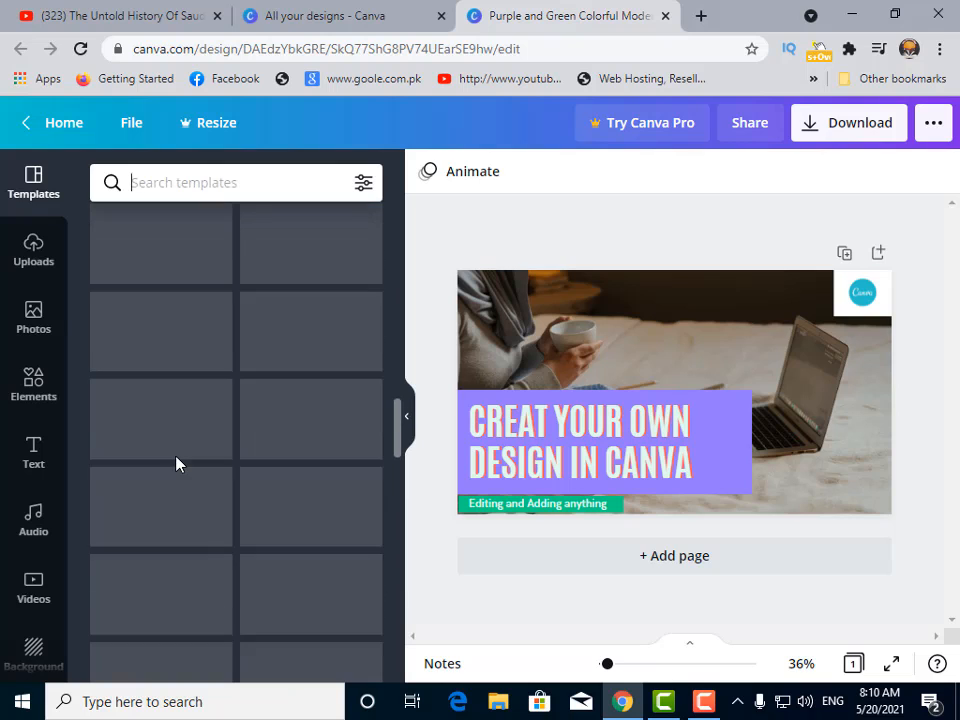
pyautogui.scroll(7, 176, 464)
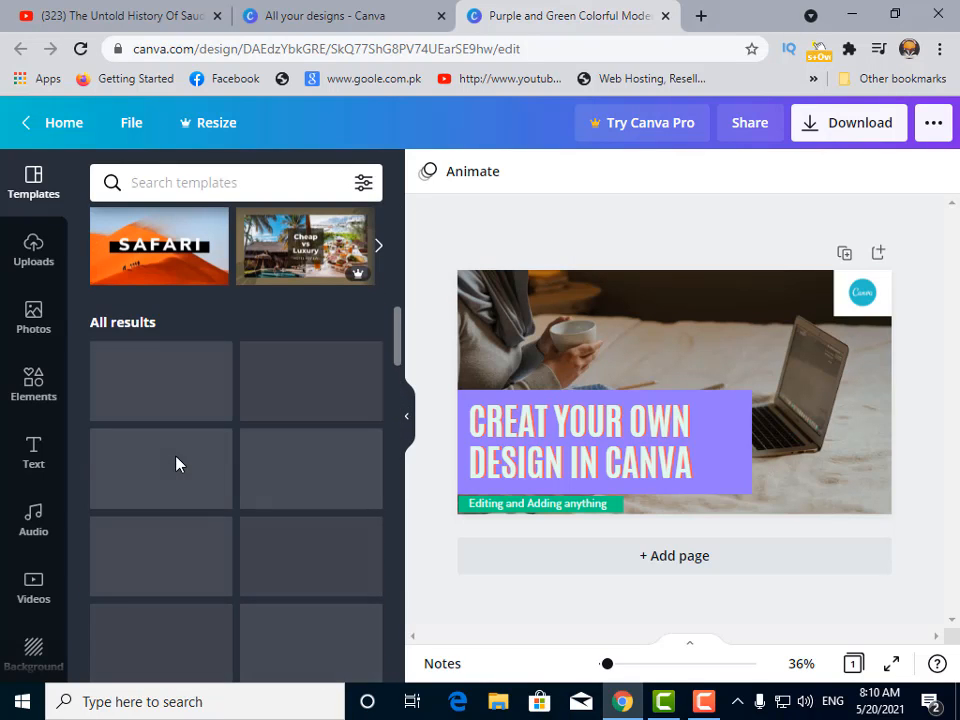
# Filter the templates by the yellow-green colour and look through the matching thumbnails
pyautogui.click(363, 183)
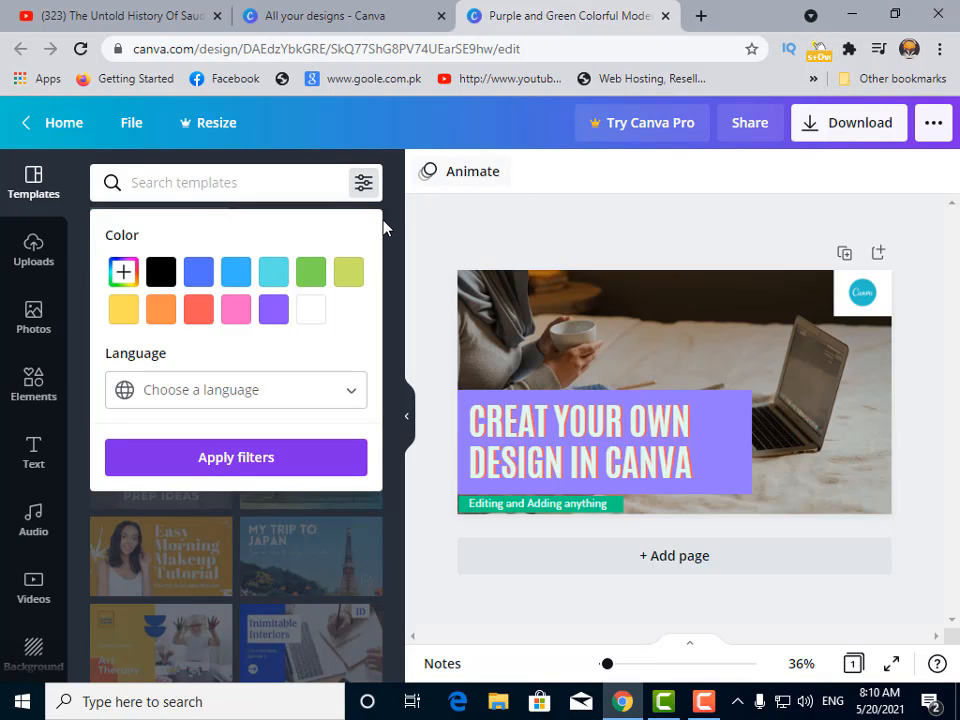
pyautogui.click(345, 283)
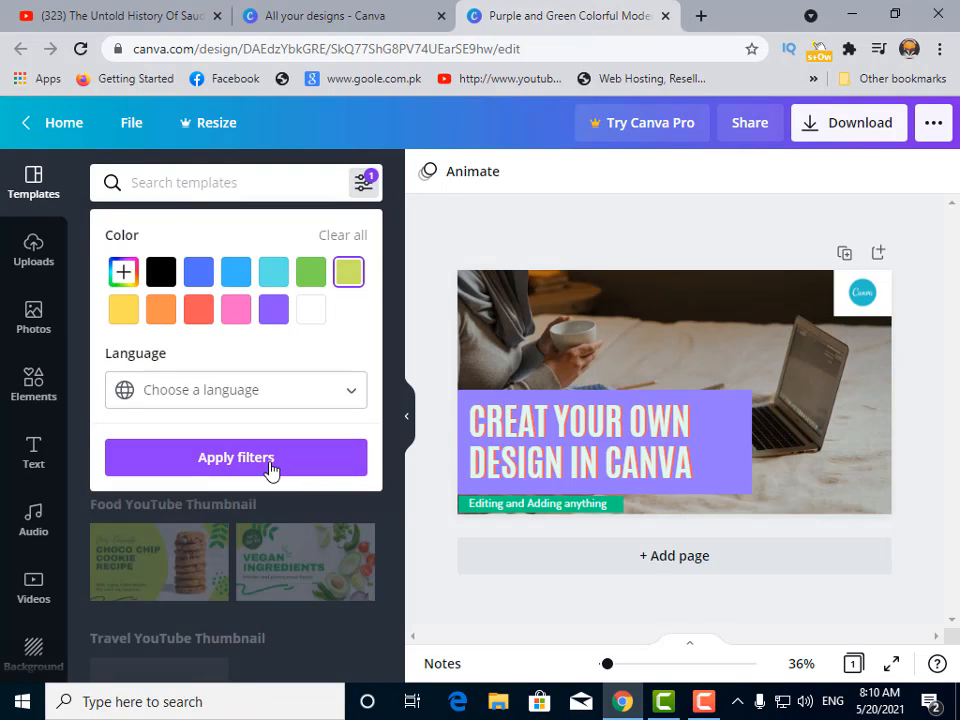
pyautogui.click(270, 458)
pyautogui.scroll(-1, 270, 540)
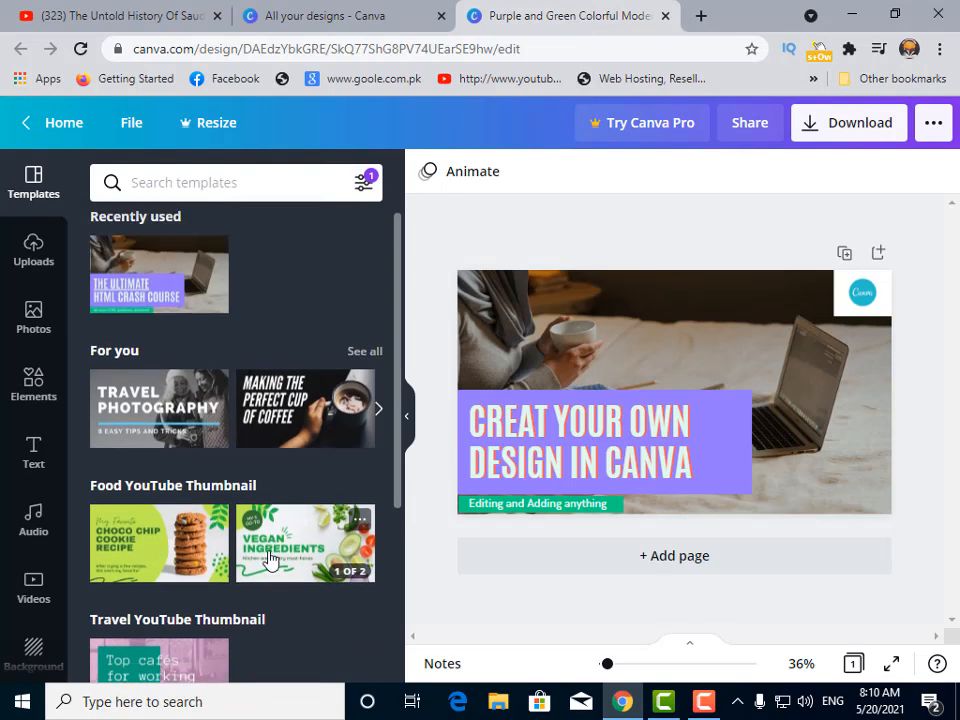
pyautogui.scroll(-3, 270, 560)
pyautogui.scroll(2, 268, 568)
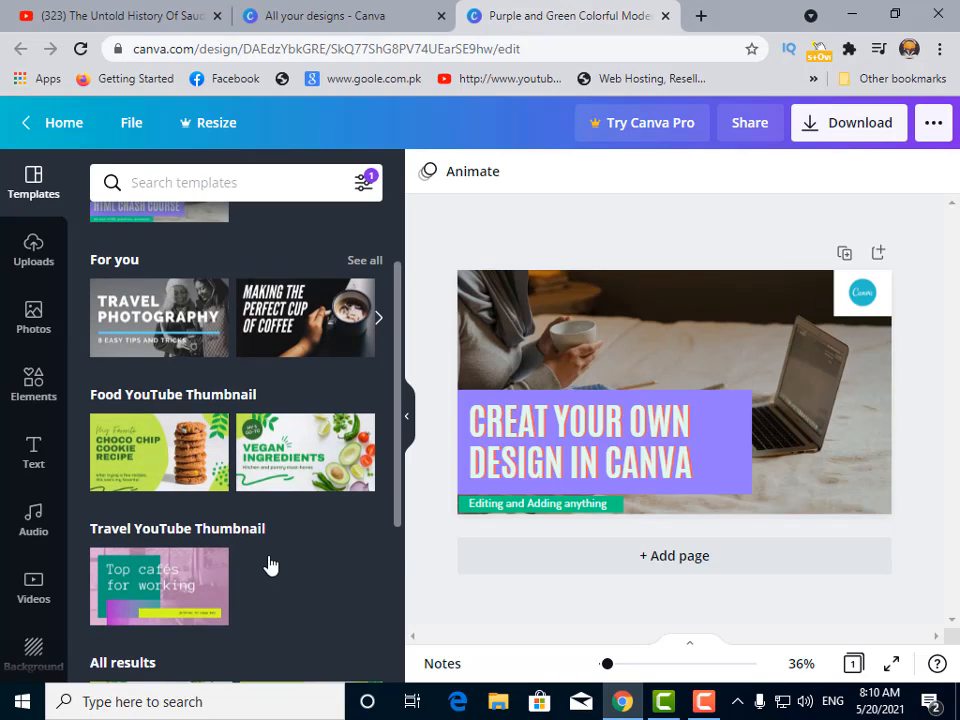
pyautogui.scroll(2, 268, 565)
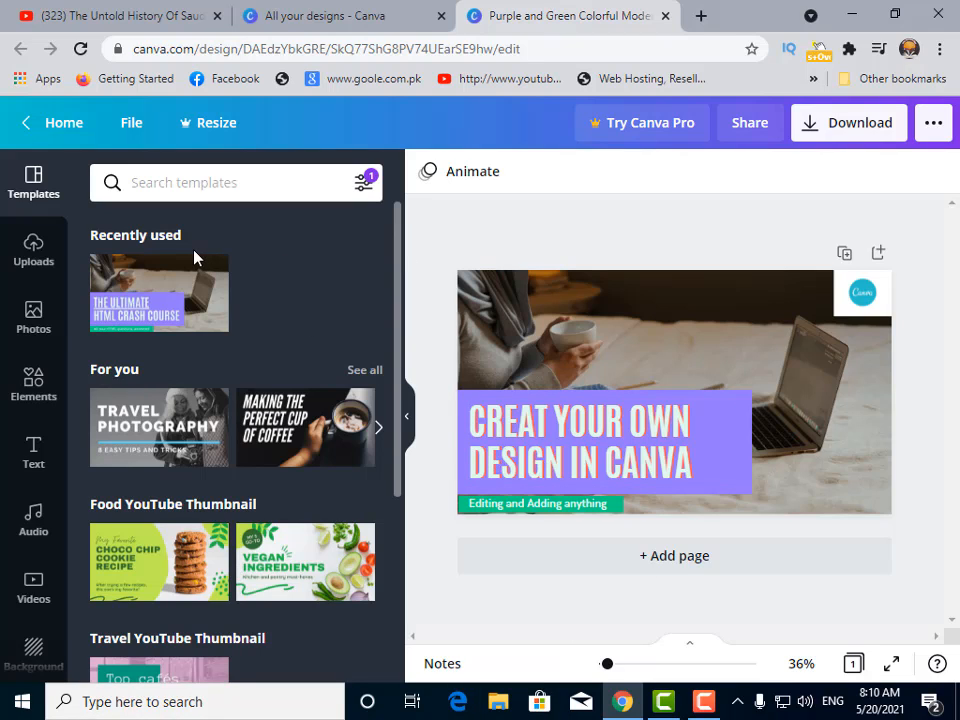
# Return to the home page and look through its design types, recent designs and suggested templates
pyautogui.click(18, 126)
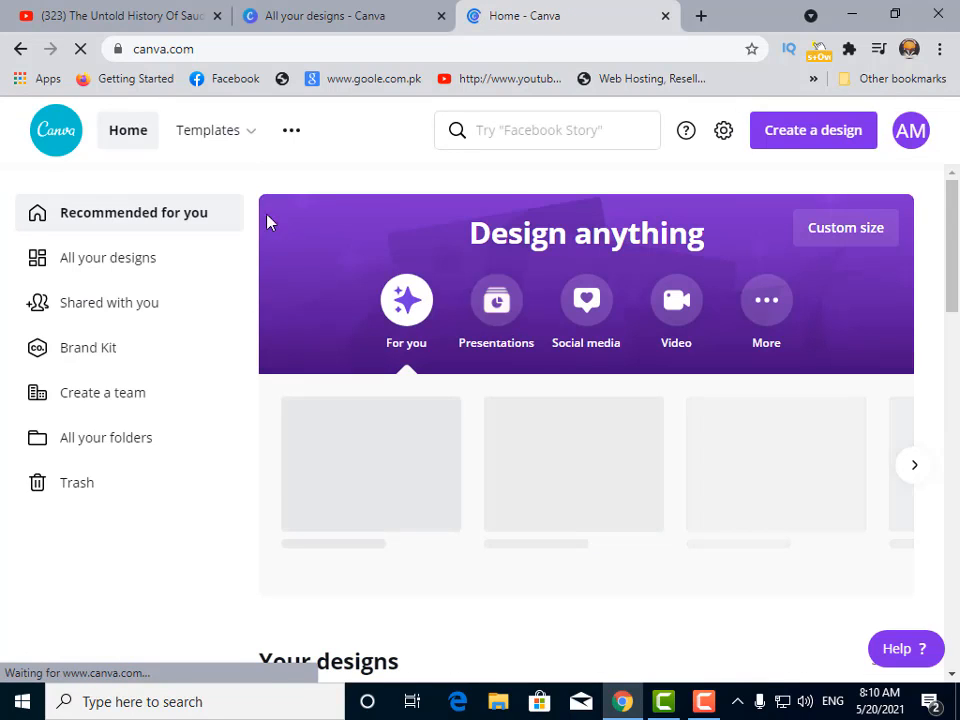
pyautogui.moveTo(171, 150)
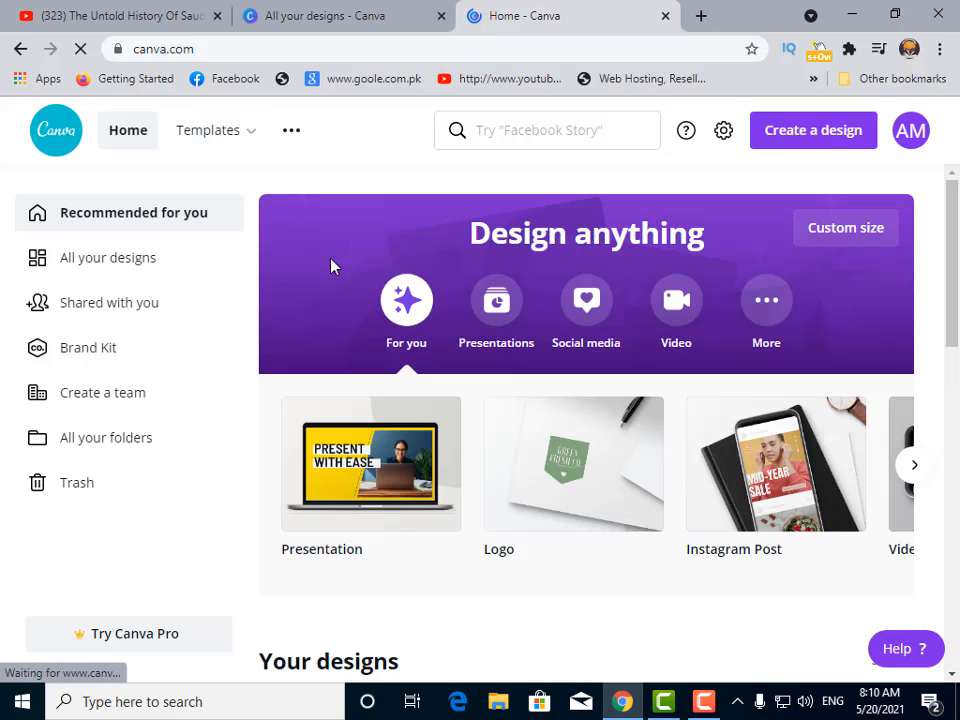
pyautogui.scroll(-9, 476, 464)
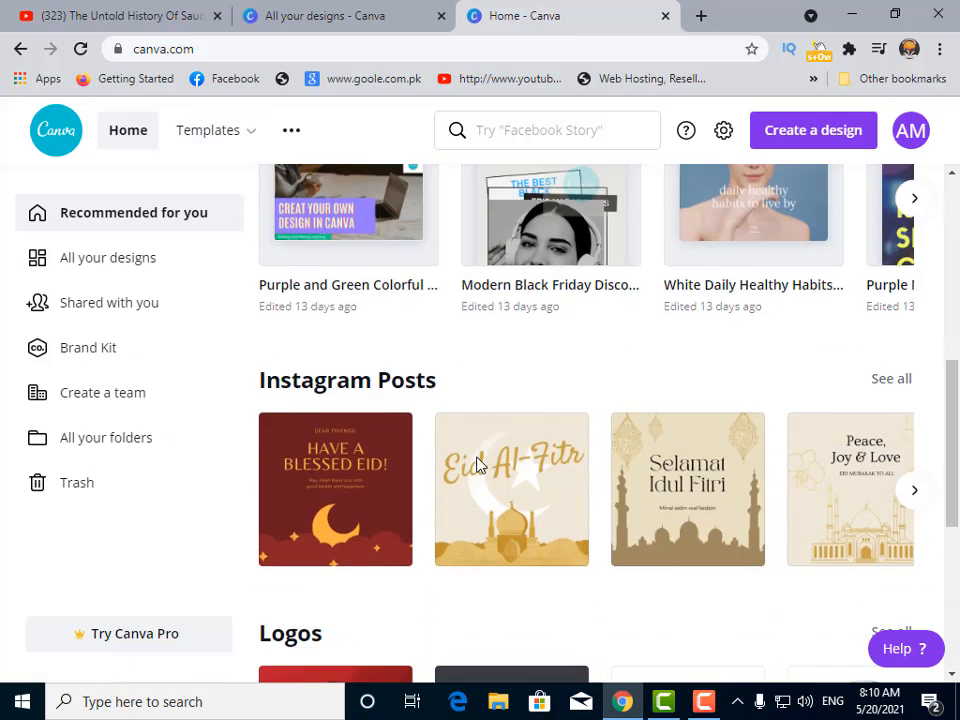
pyautogui.scroll(5, 477, 463)
pyautogui.scroll(4, 279, 426)
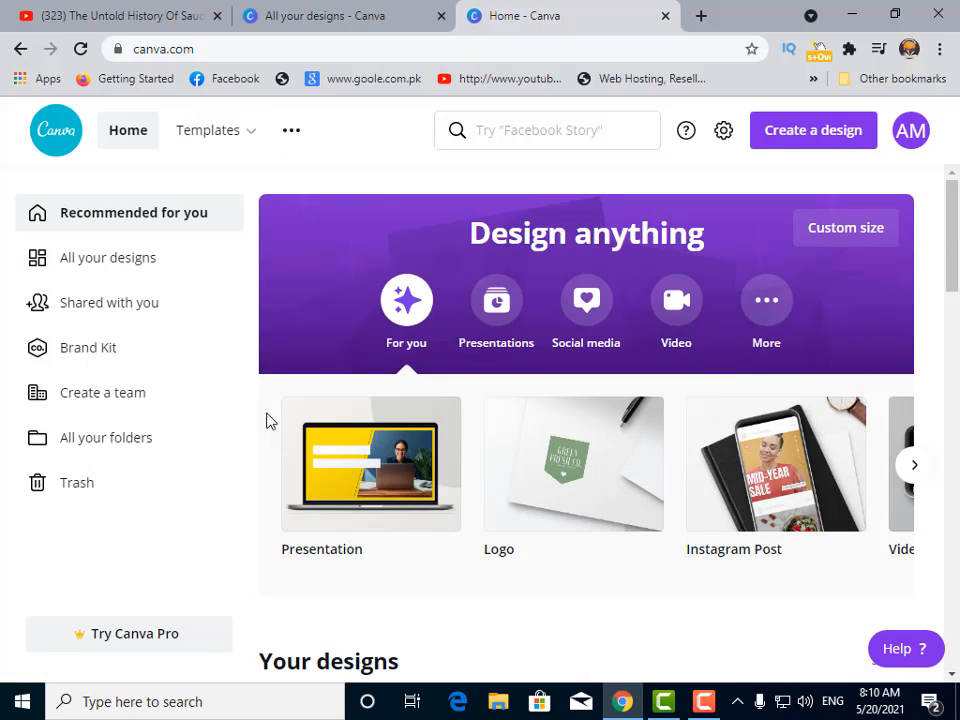
# Search for "youtube thumbnail" templates and open the pink "Let's talk about colors!" one for editing
pyautogui.click(510, 130)
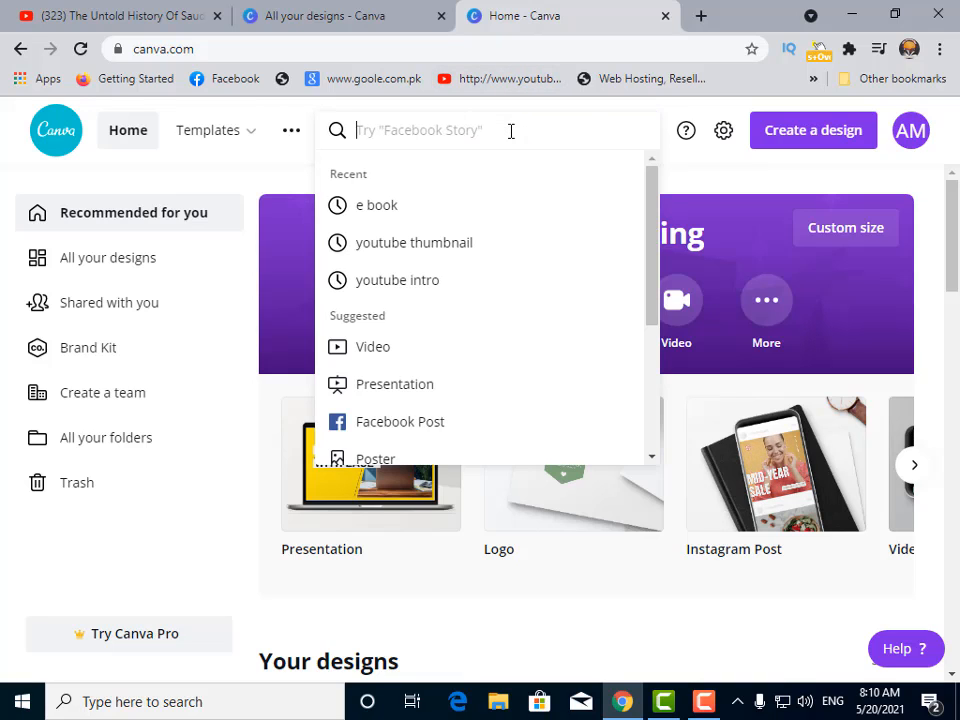
pyautogui.click(424, 248)
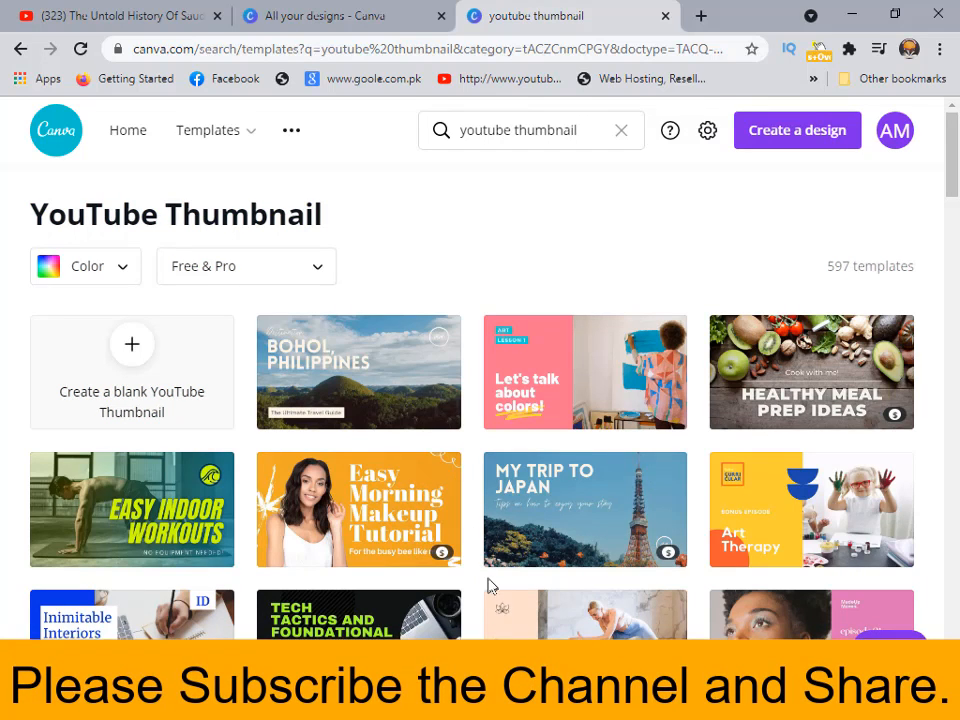
pyautogui.click(606, 407)
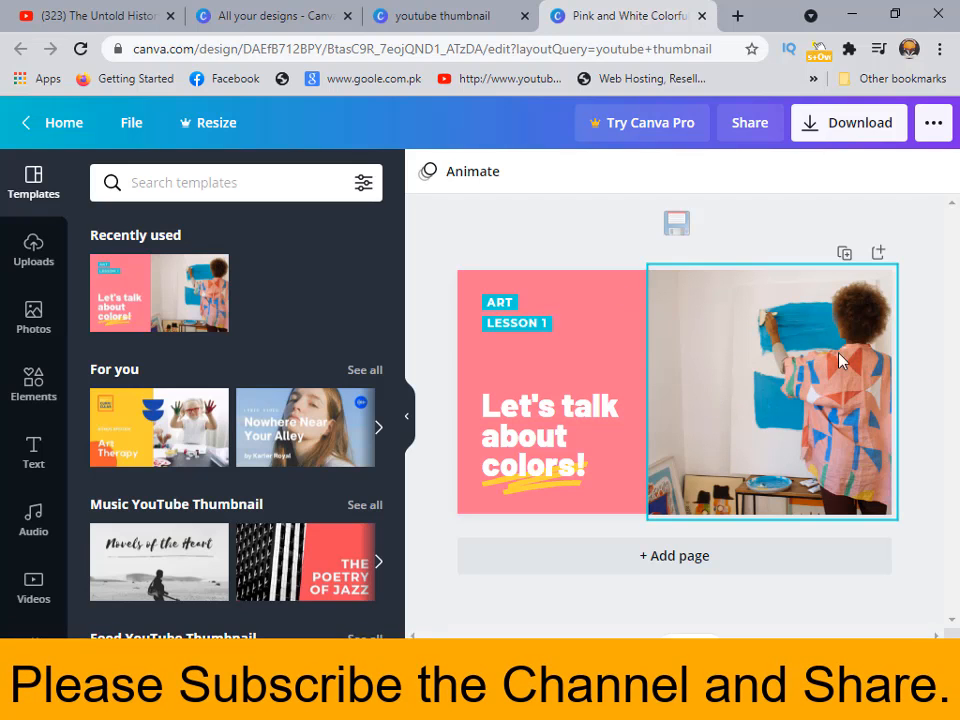
# Select the template's painter photo and view the uploaded images and the available upload sources
pyautogui.click(814, 396)
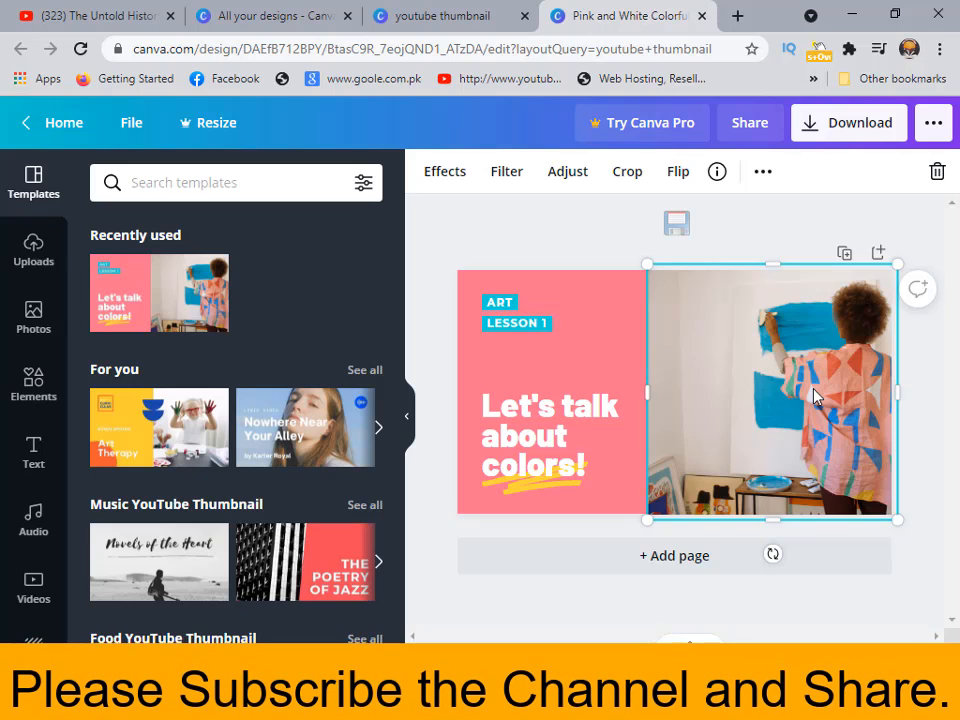
pyautogui.click(34, 252)
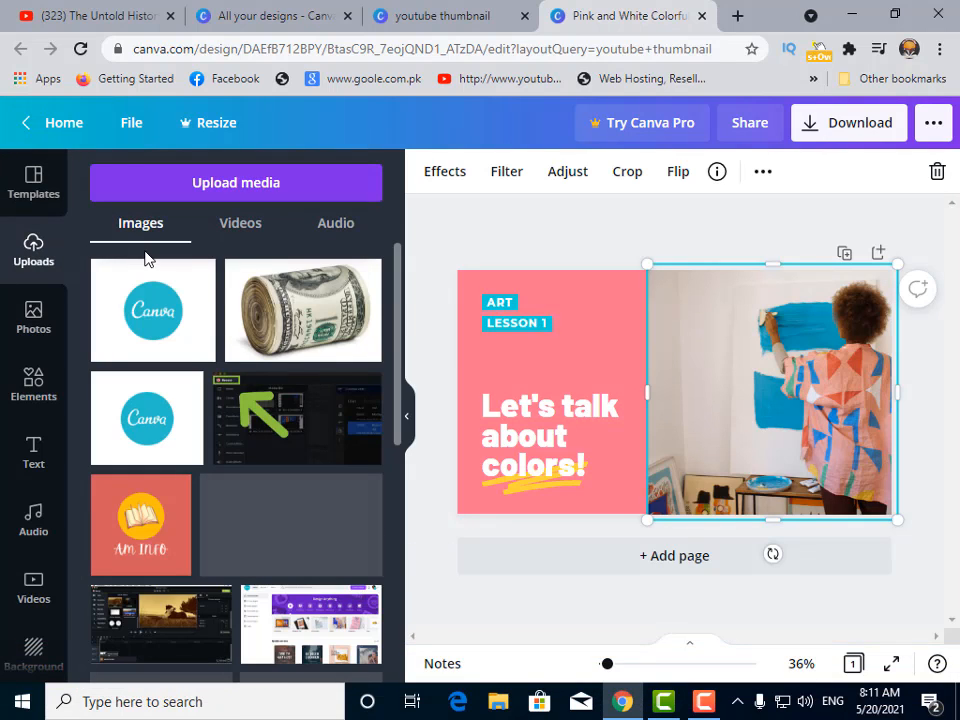
pyautogui.click(236, 184)
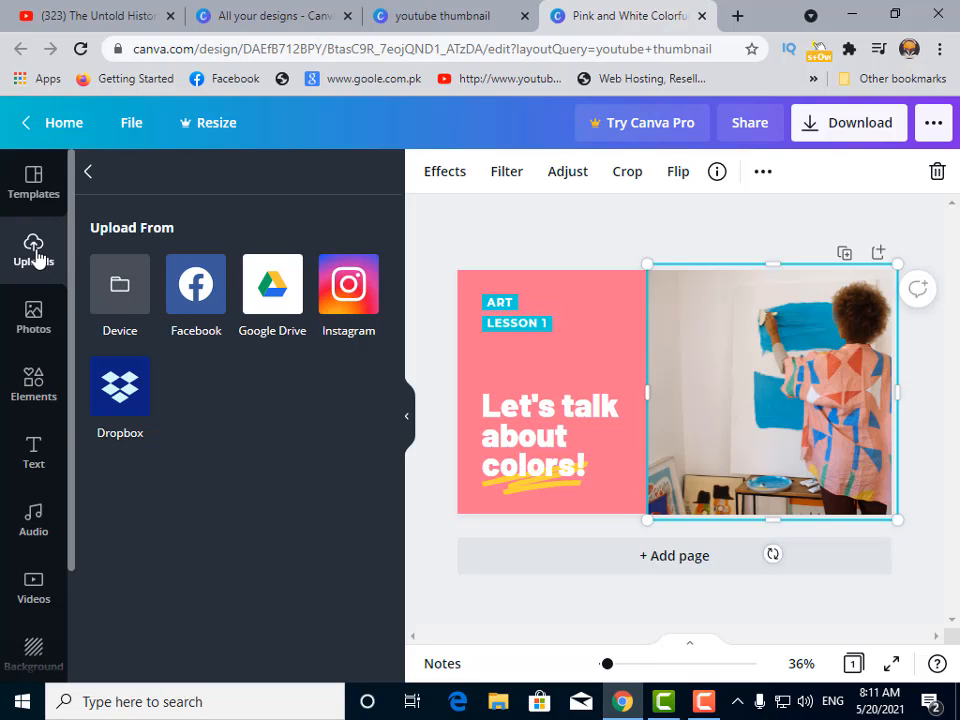
# Add the stock photo of the seated woman in a white shirt to the thumbnail
pyautogui.click(34, 320)
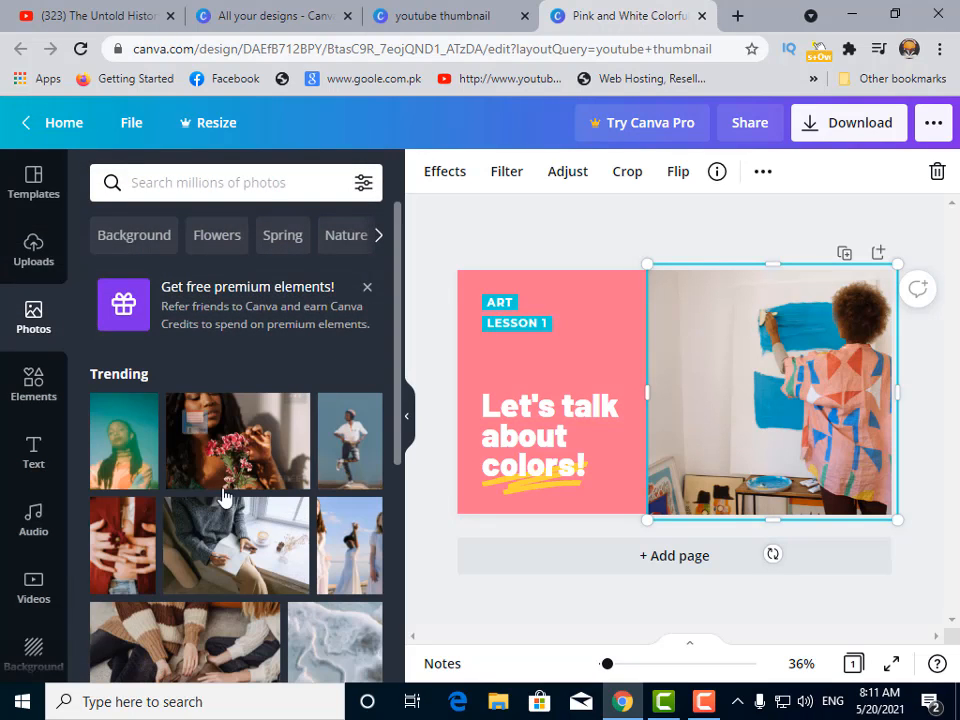
pyautogui.scroll(-5, 232, 580)
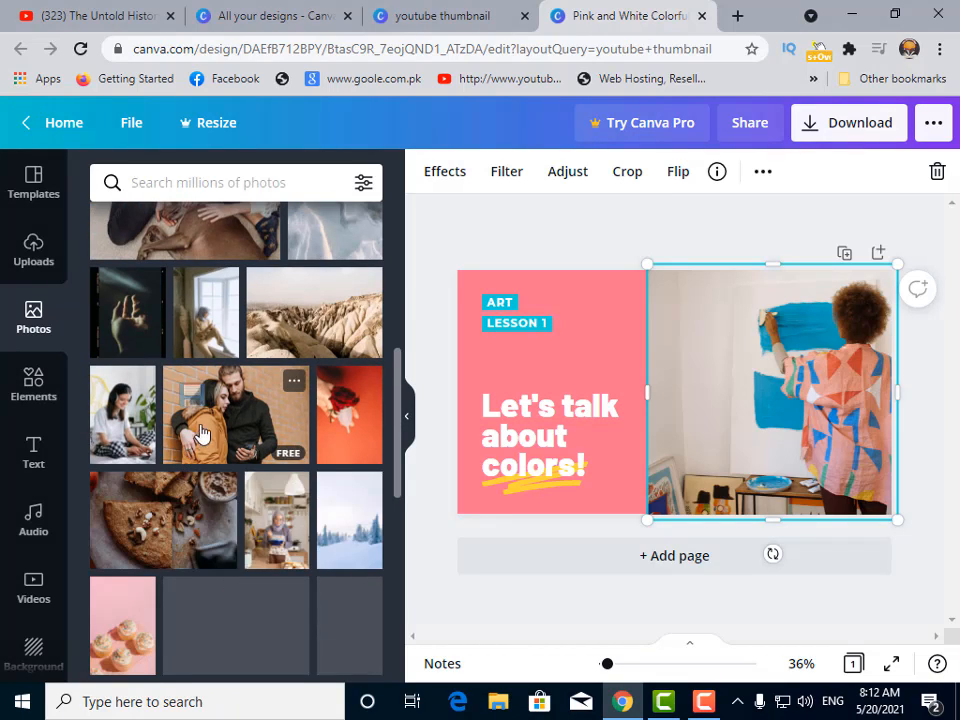
pyautogui.scroll(-10, 195, 440)
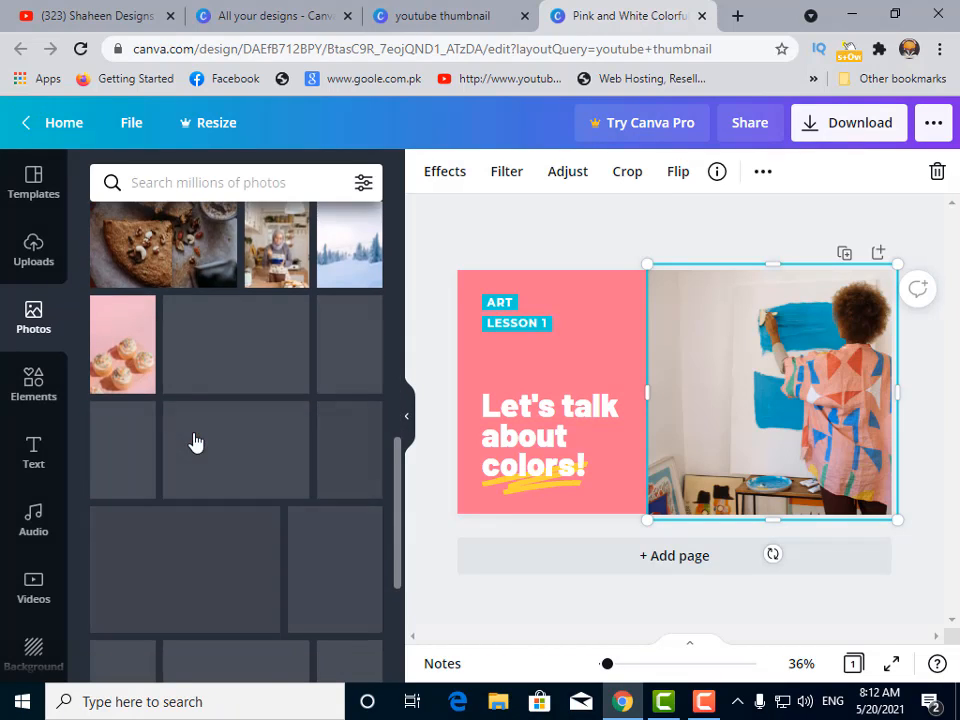
pyautogui.scroll(-5, 195, 440)
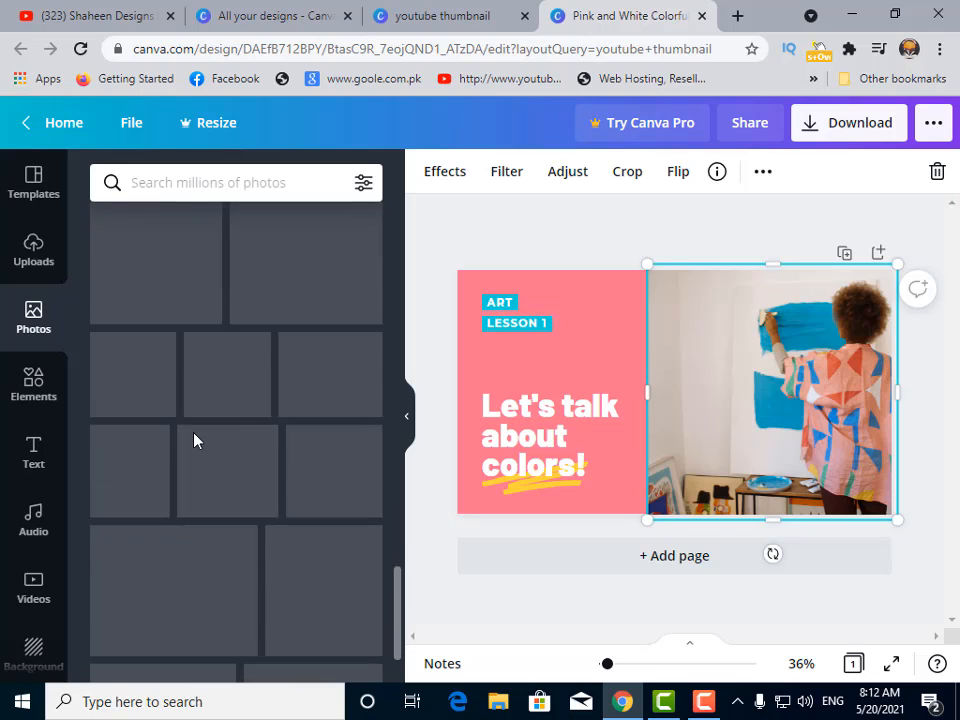
pyautogui.scroll(3, 195, 441)
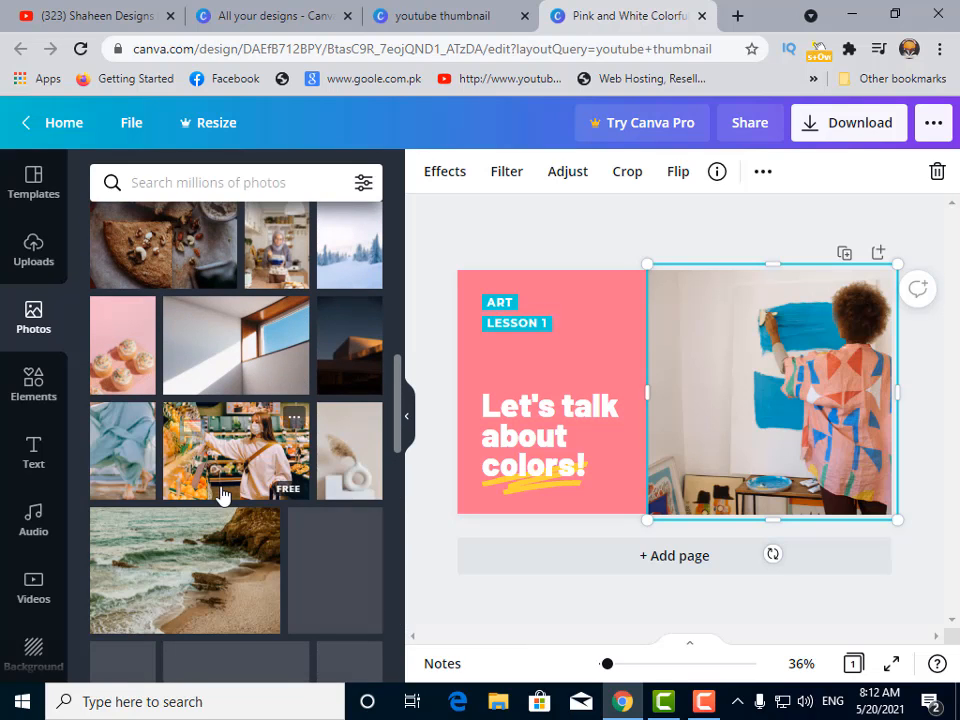
pyautogui.scroll(3, 221, 496)
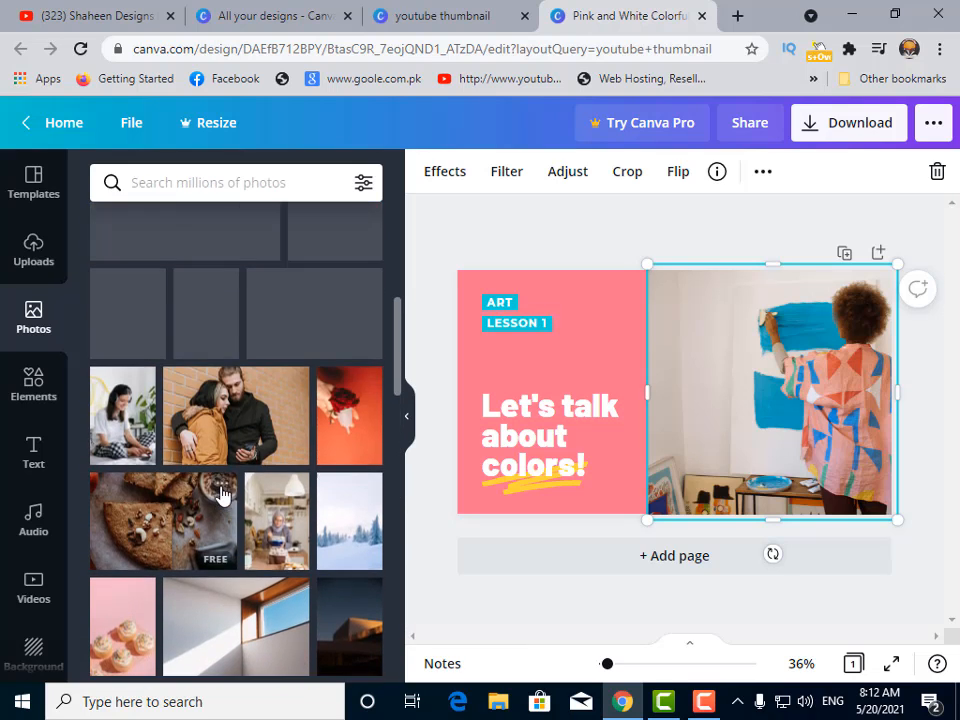
pyautogui.click(125, 425)
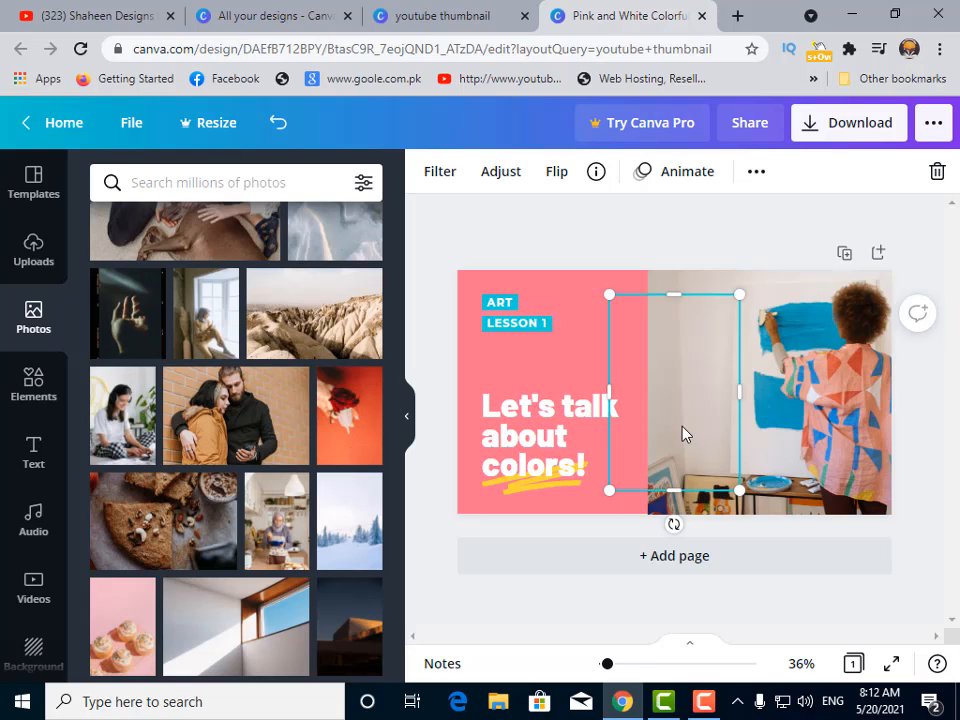
# Bring the added photo forward in the layer order
pyautogui.click(756, 178)
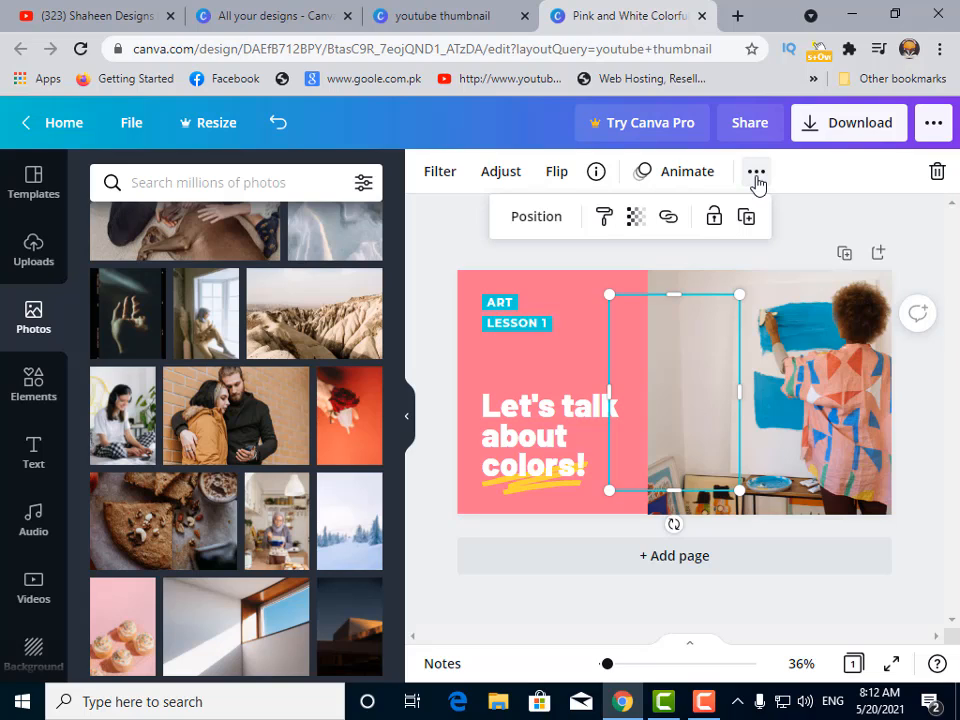
pyautogui.click(547, 222)
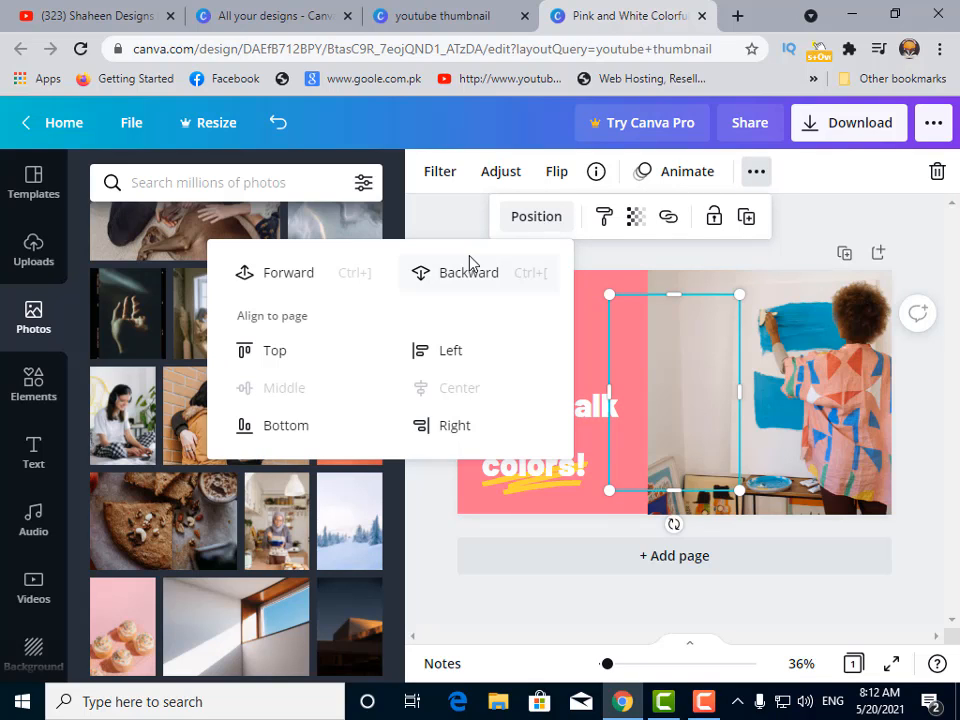
pyautogui.click(276, 284)
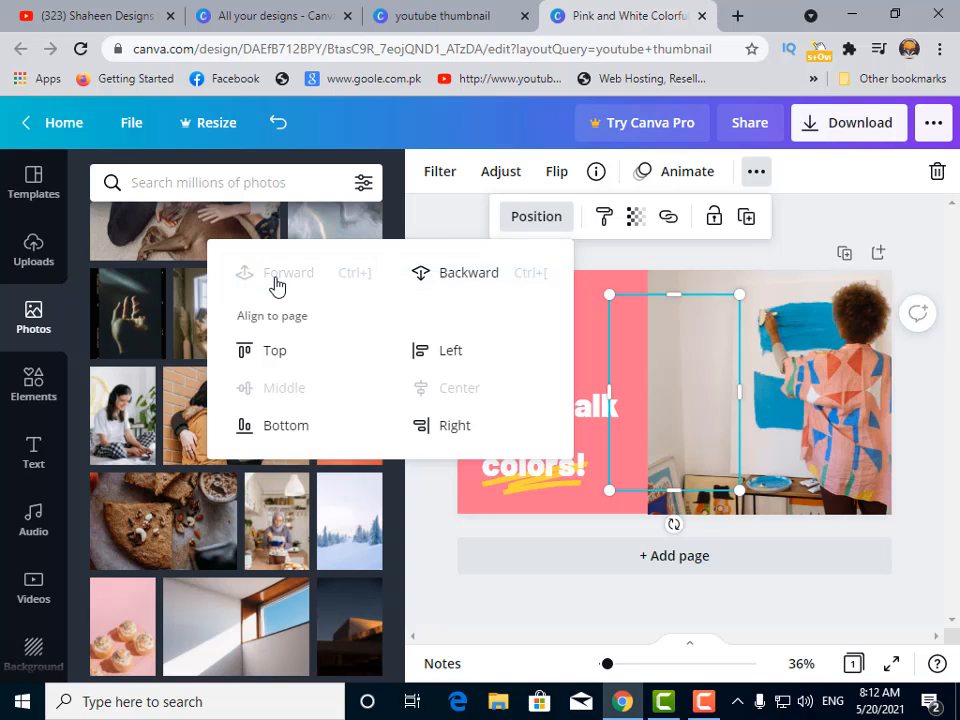
# Shift the seated woman's photo slightly downward and delete the template's painter photo behind it
pyautogui.click(639, 364)
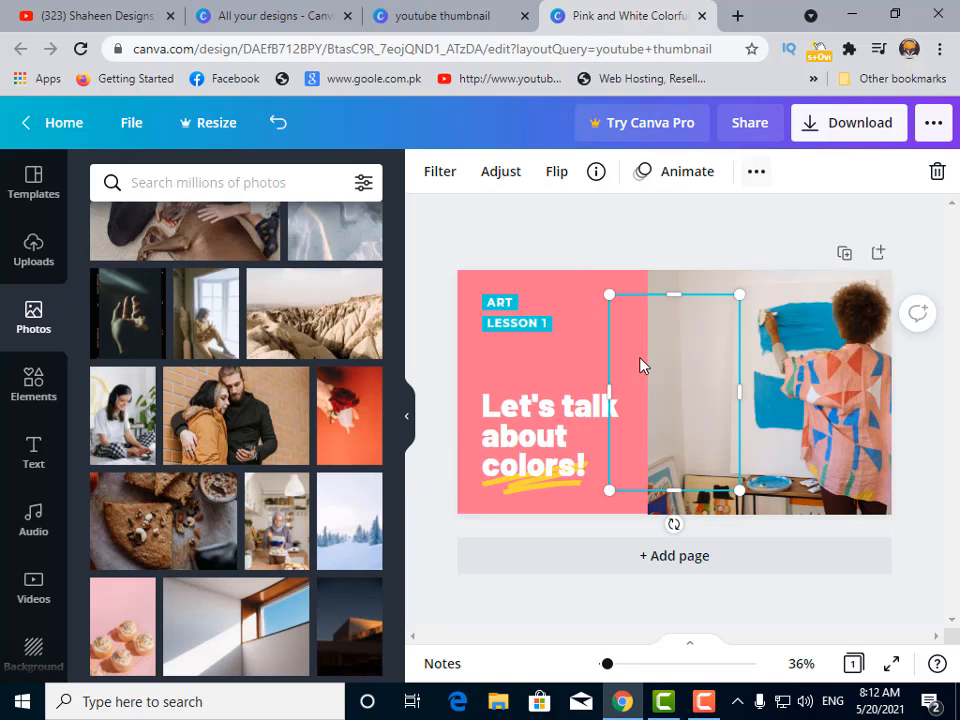
pyautogui.moveTo(640, 358)
pyautogui.mouseDown()
pyautogui.moveTo(553, 332)
pyautogui.moveTo(612, 384)
pyautogui.moveTo(637, 372)
pyautogui.mouseUp()
pyautogui.click(825, 381)
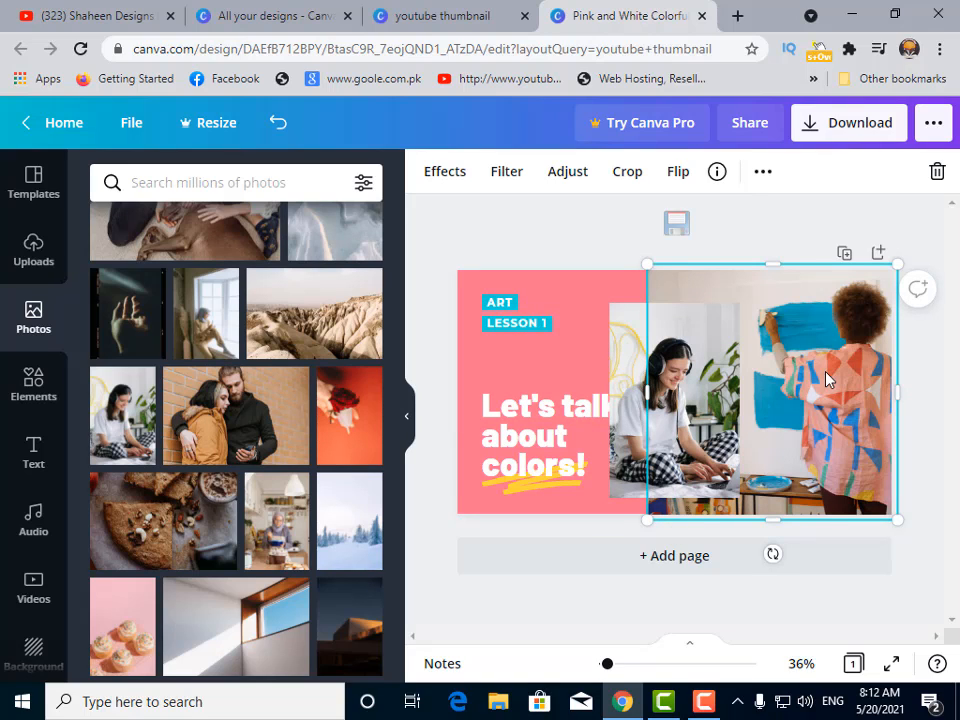
pyautogui.press('Delete')
# Move and enlarge the seated woman's photo so it fills the right half of the thumbnail at full page height
pyautogui.moveTo(701, 383)
pyautogui.mouseDown()
pyautogui.moveTo(774, 383)
pyautogui.moveTo(781, 361)
pyautogui.moveTo(759, 370)
pyautogui.moveTo(753, 361)
pyautogui.mouseUp()
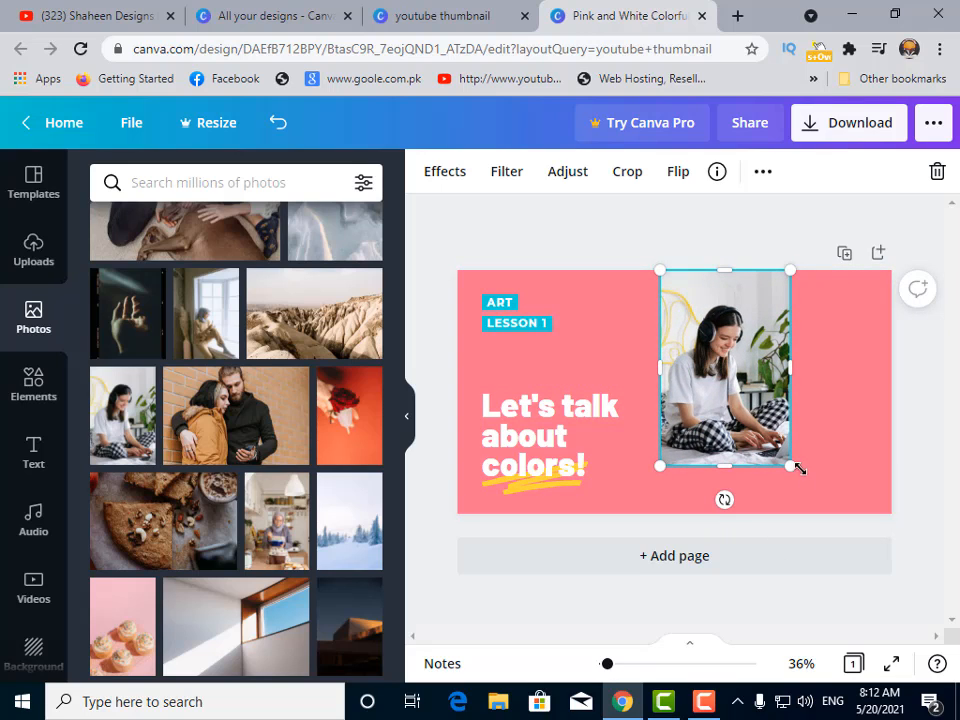
pyautogui.moveTo(797, 472); pyautogui.dragTo(40, 640)
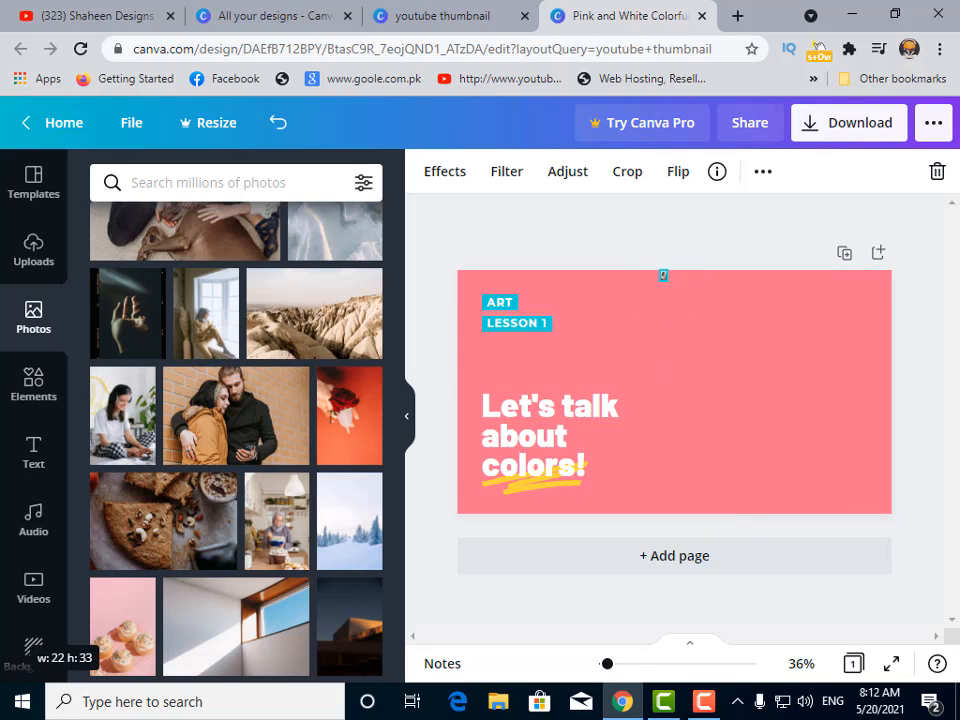
pyautogui.moveTo(1, 710); pyautogui.dragTo(690, 342)
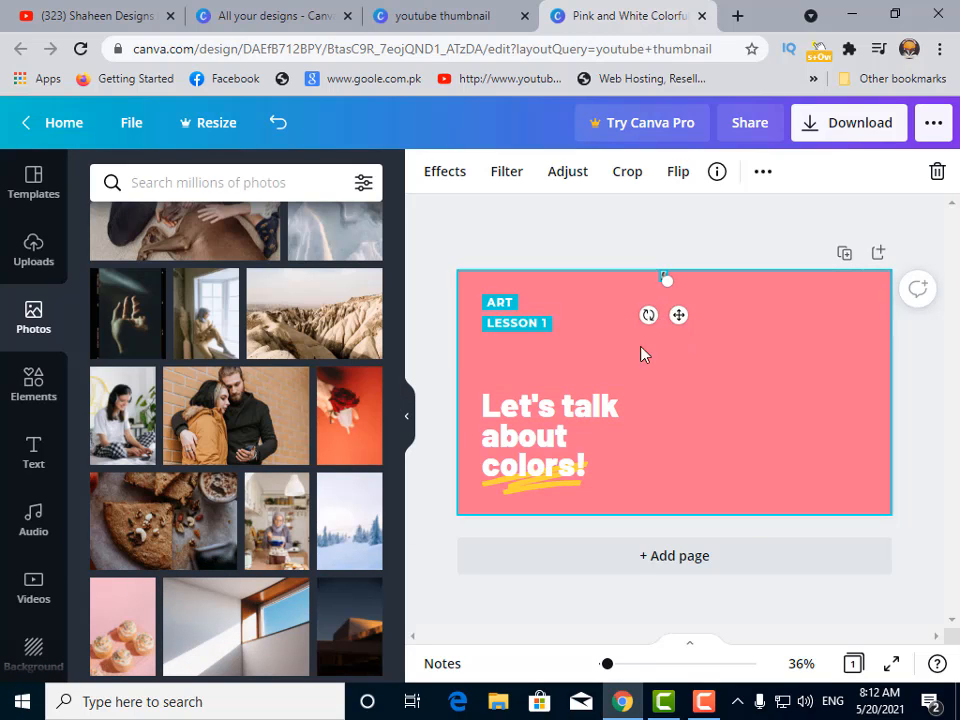
pyautogui.moveTo(667, 283); pyautogui.dragTo(825, 514)
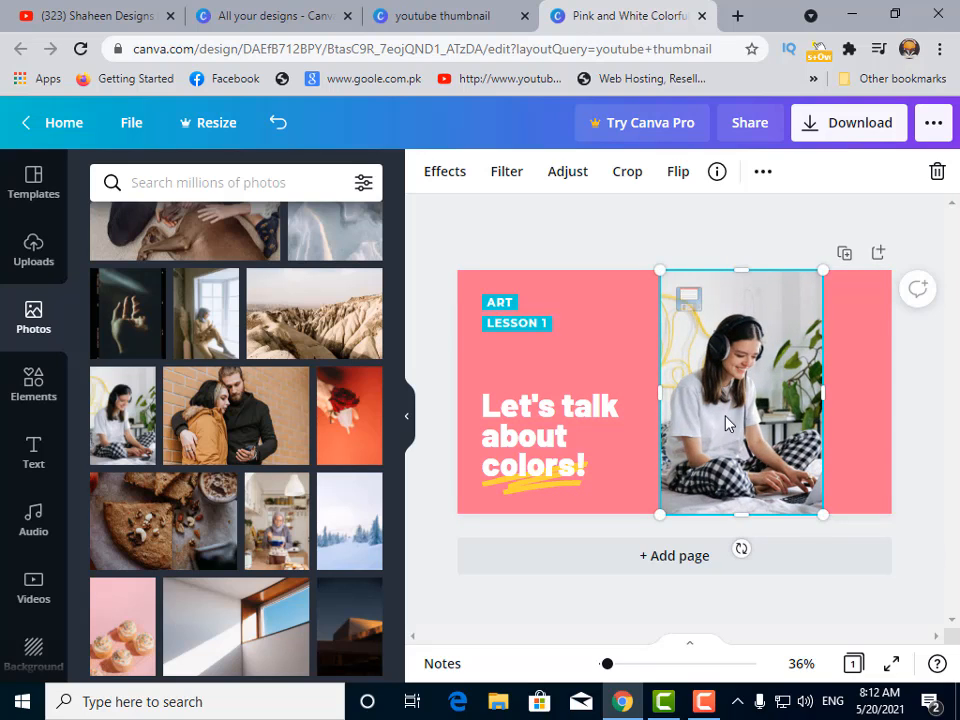
pyautogui.moveTo(729, 422); pyautogui.dragTo(792, 416)
pyautogui.moveTo(726, 397); pyautogui.dragTo(667, 401)
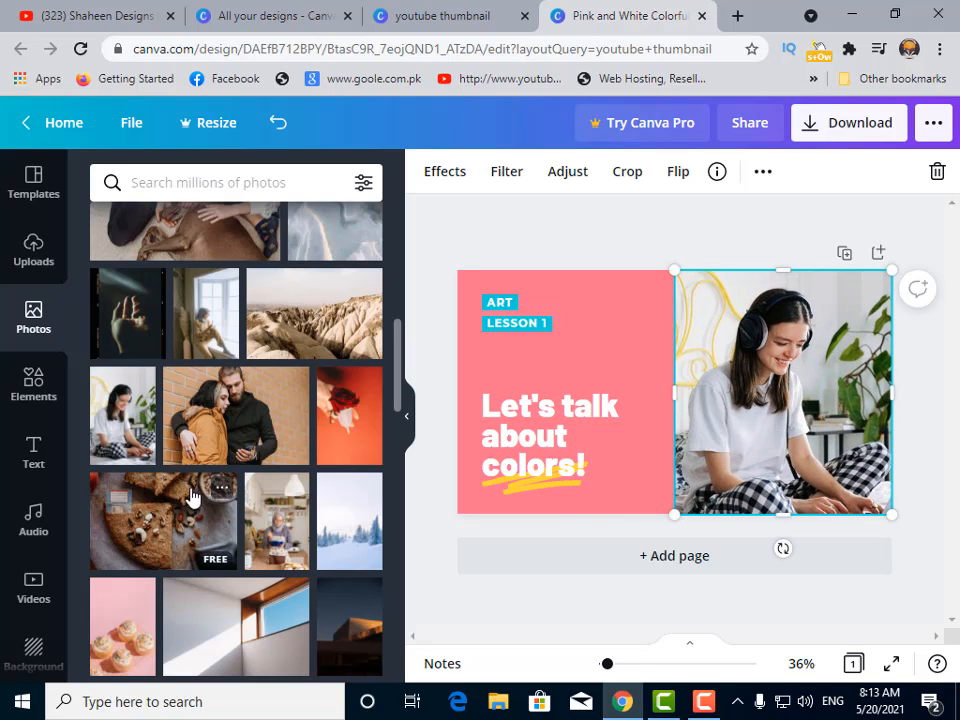
# Look through the available design elements, including lines, shapes, frames and stickers
pyautogui.click(33, 385)
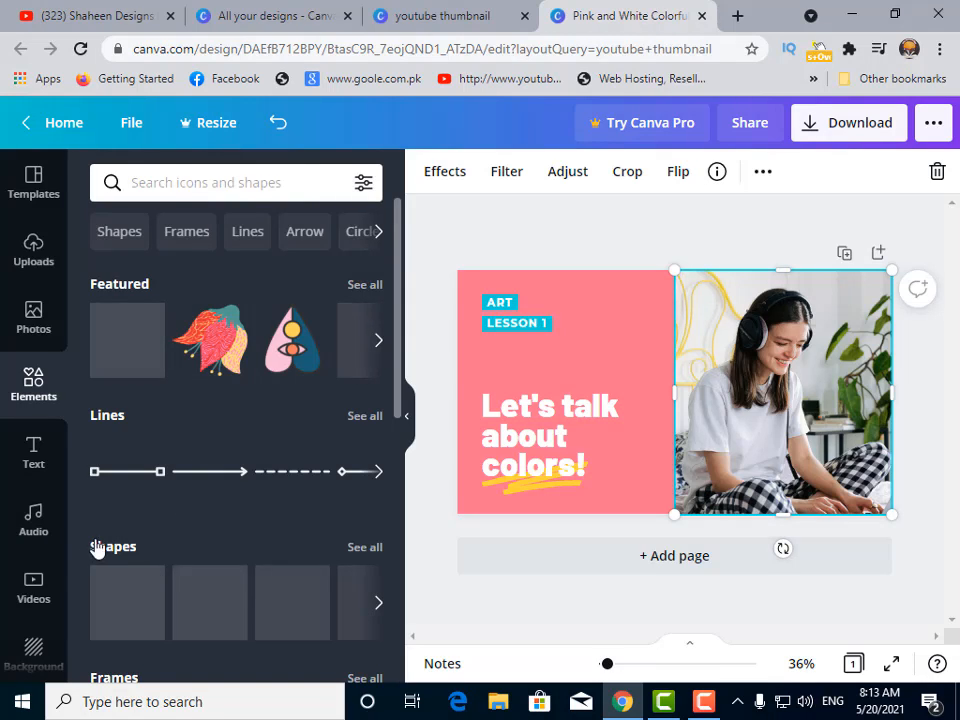
pyautogui.scroll(-1, 178, 571)
pyautogui.scroll(-4, 178, 571)
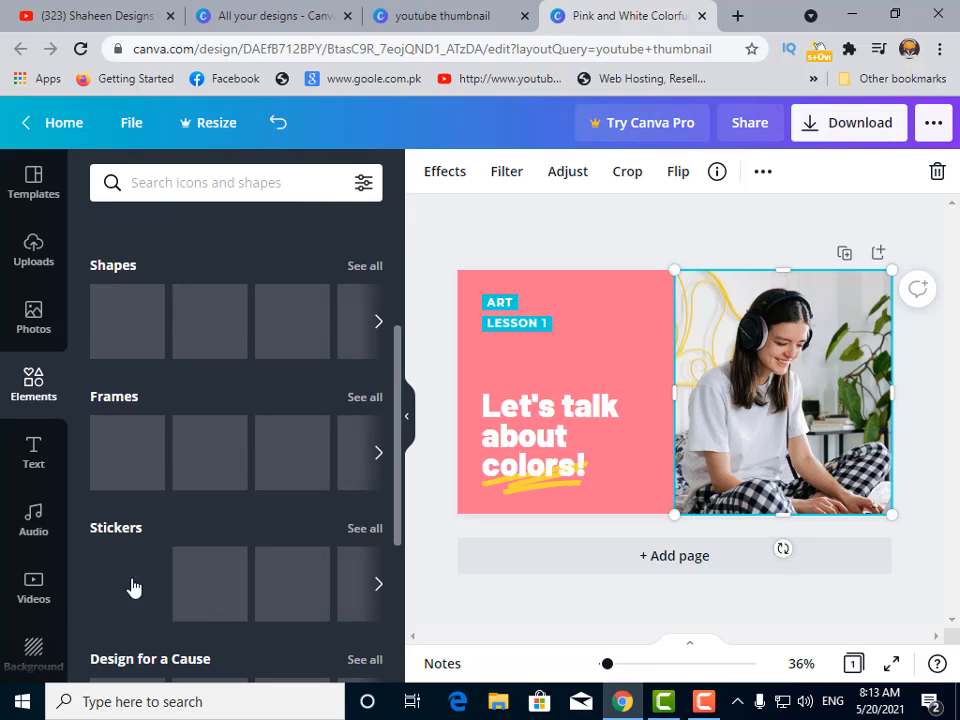
pyautogui.scroll(-3, 150, 544)
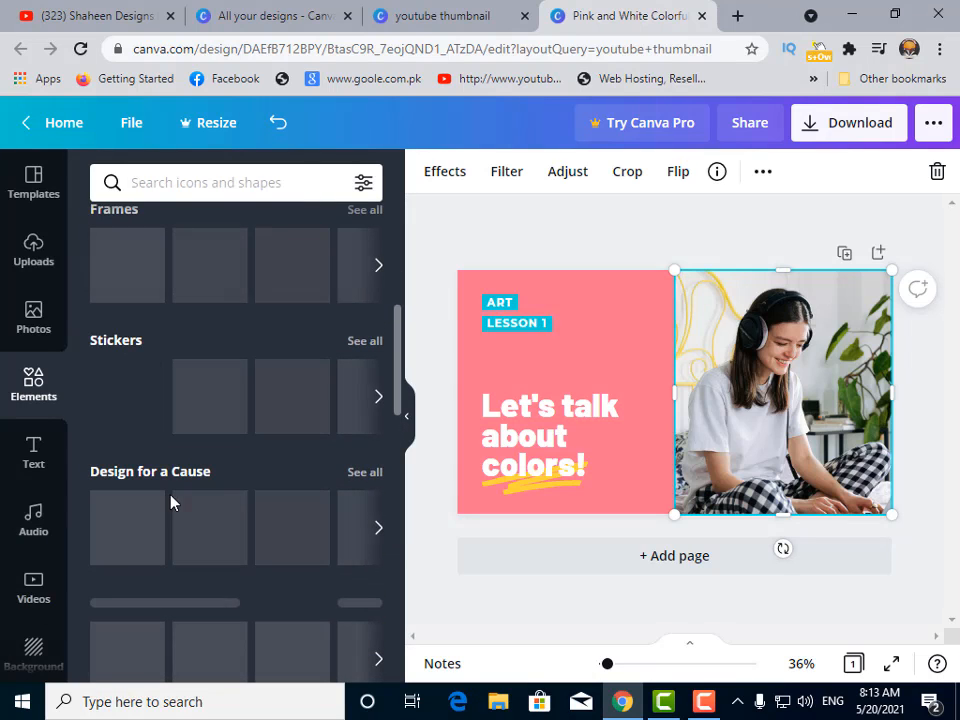
pyautogui.scroll(8, 170, 502)
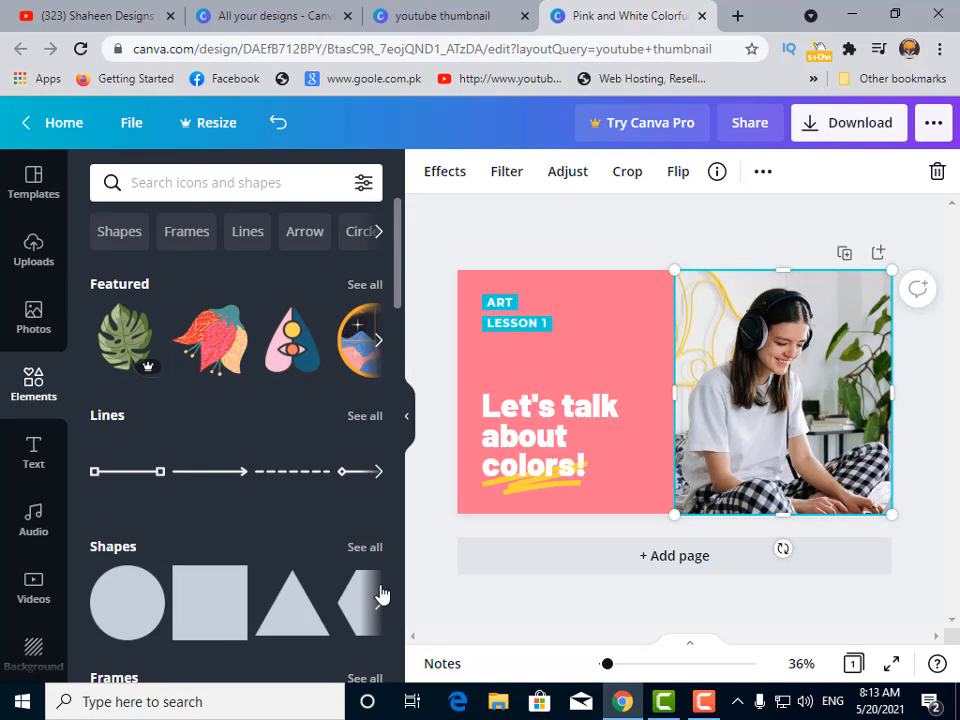
pyautogui.scroll(-6, 343, 606)
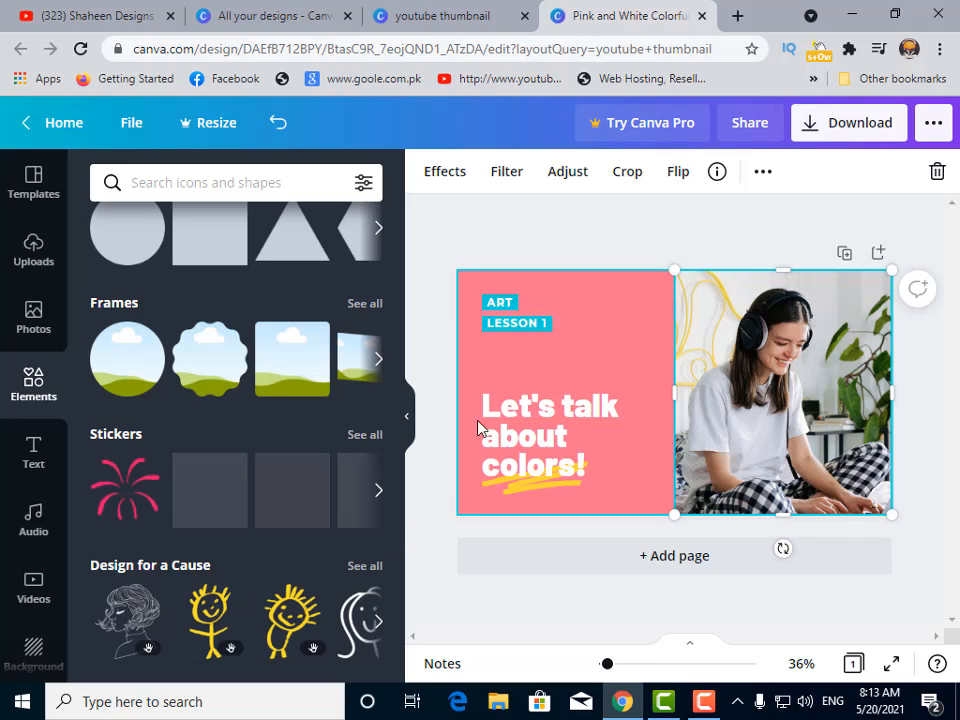
# Replace the "LESSON 1" label text with "DGHHHH"
pyautogui.doubleClick(517, 327)
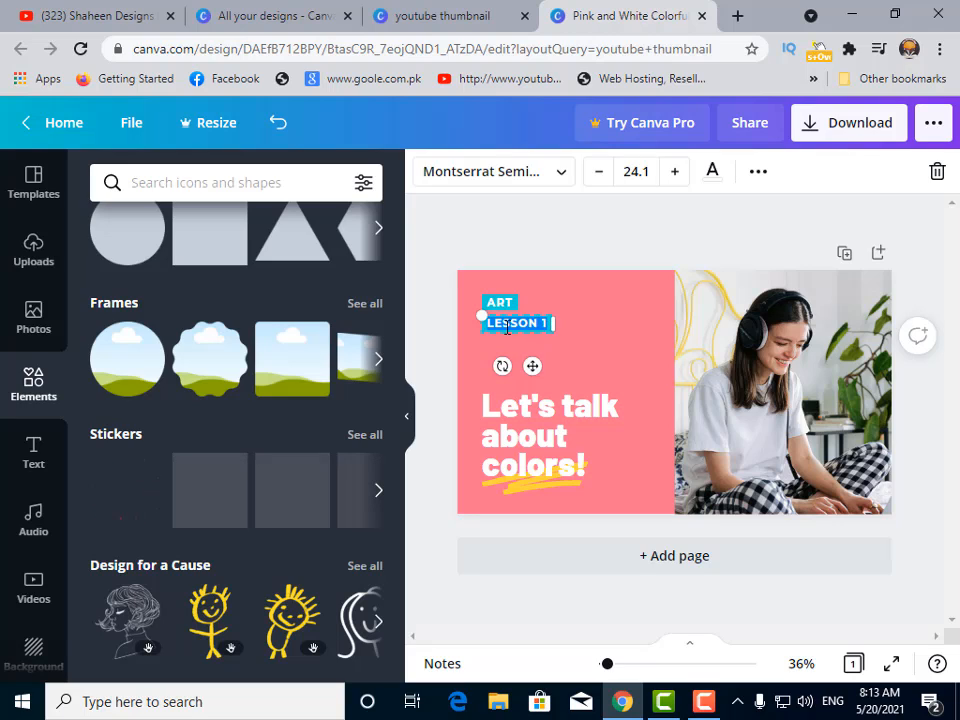
pyautogui.write('DGHHH')
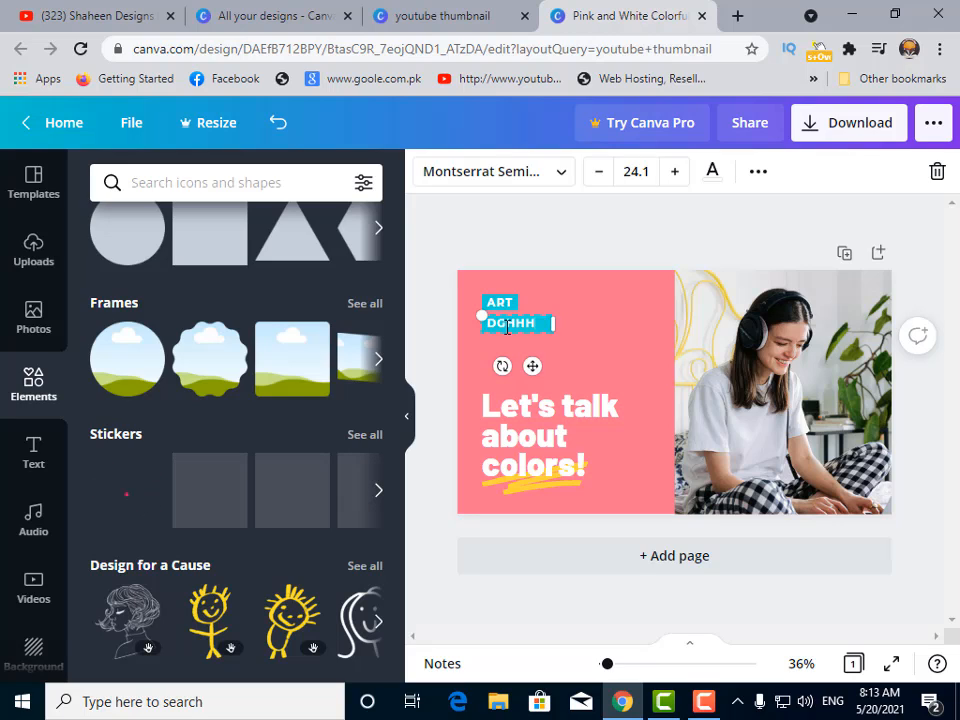
pyautogui.write('H')
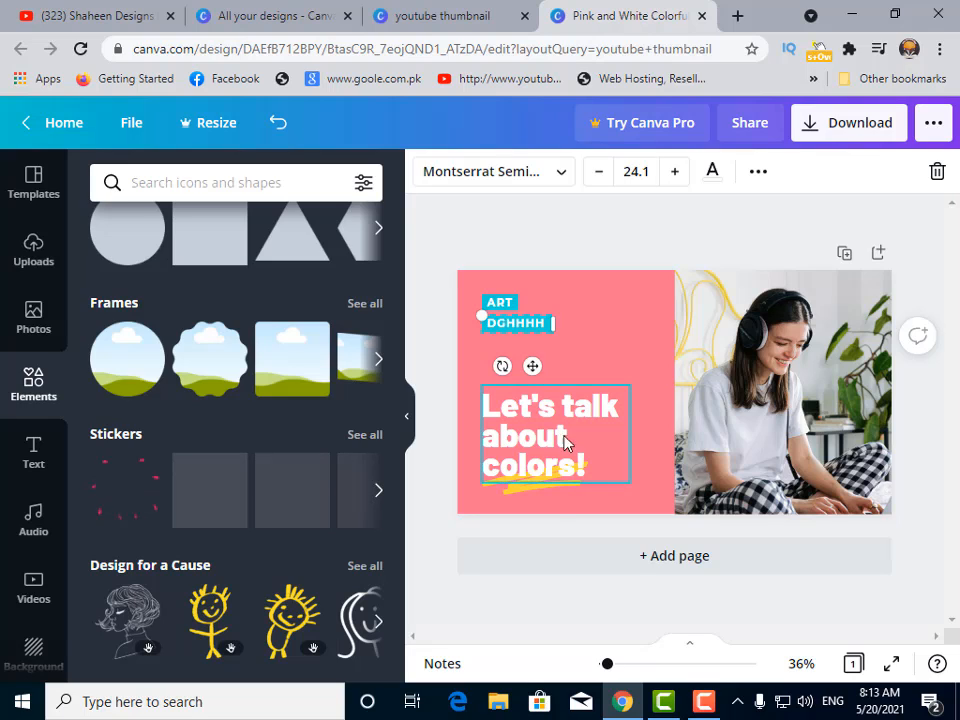
# Set the font of the whole "Let's talk about colors!" headline to Josefin Sans Regular
pyautogui.click(541, 415)
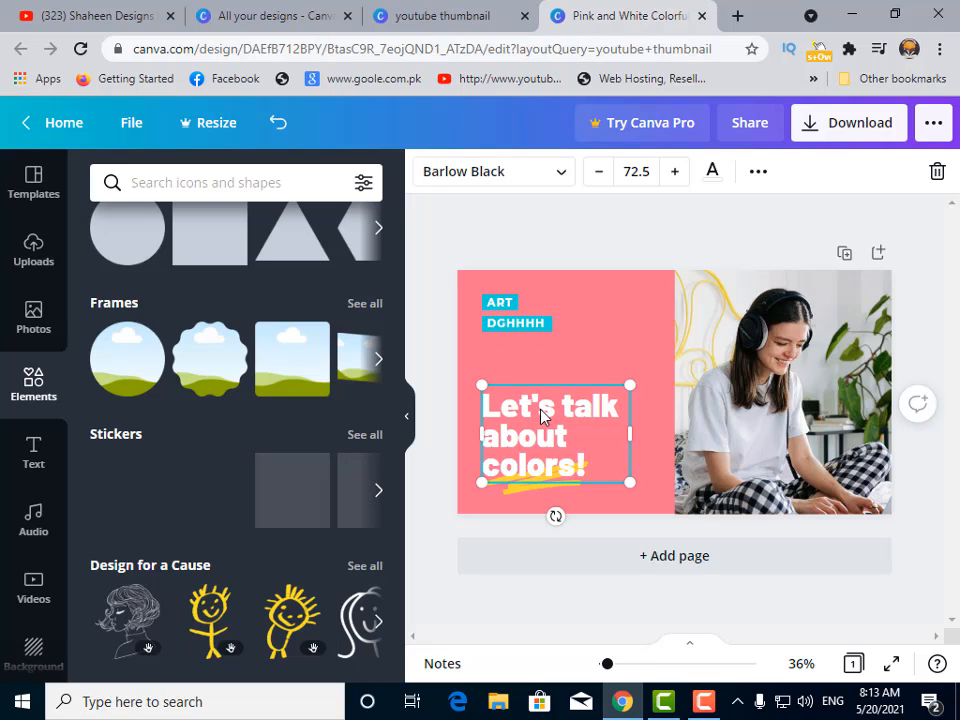
pyautogui.doubleClick(520, 427)
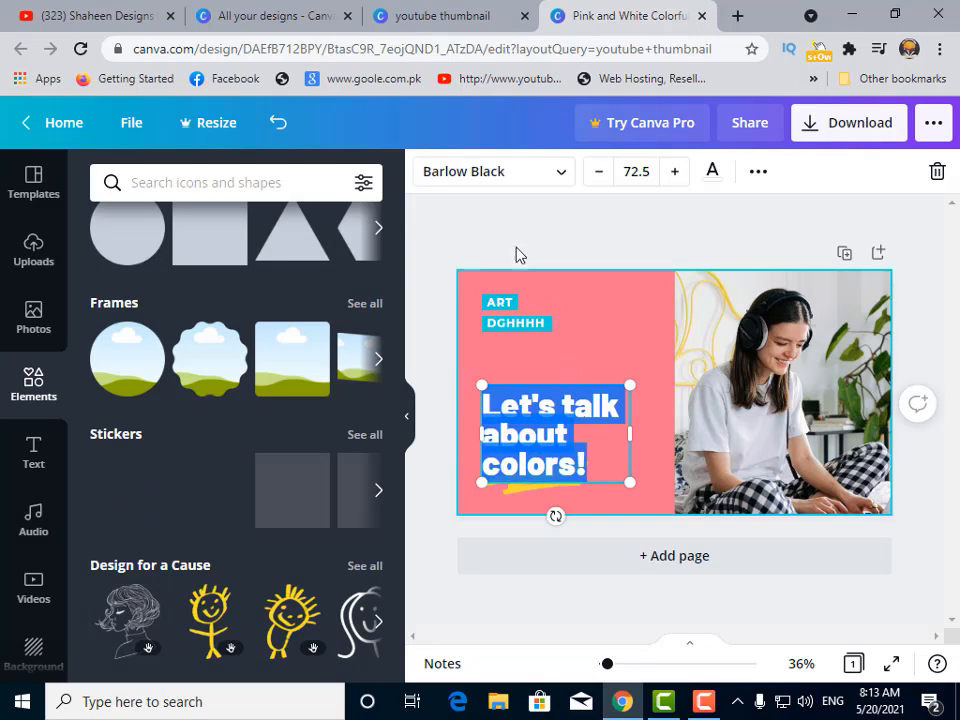
pyautogui.click(560, 180)
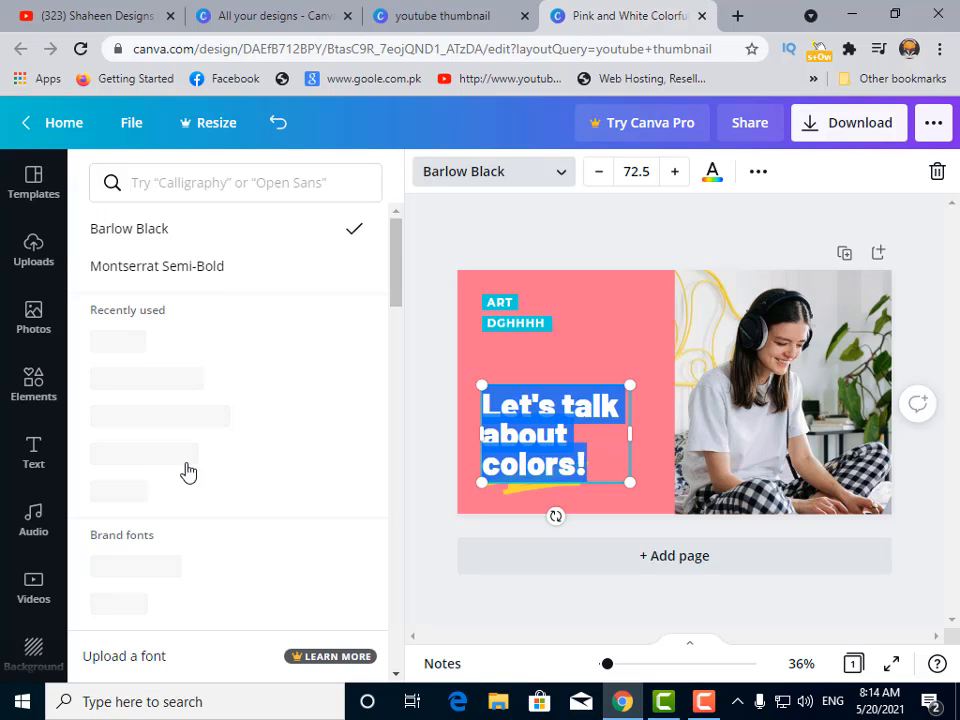
pyautogui.scroll(-8, 200, 465)
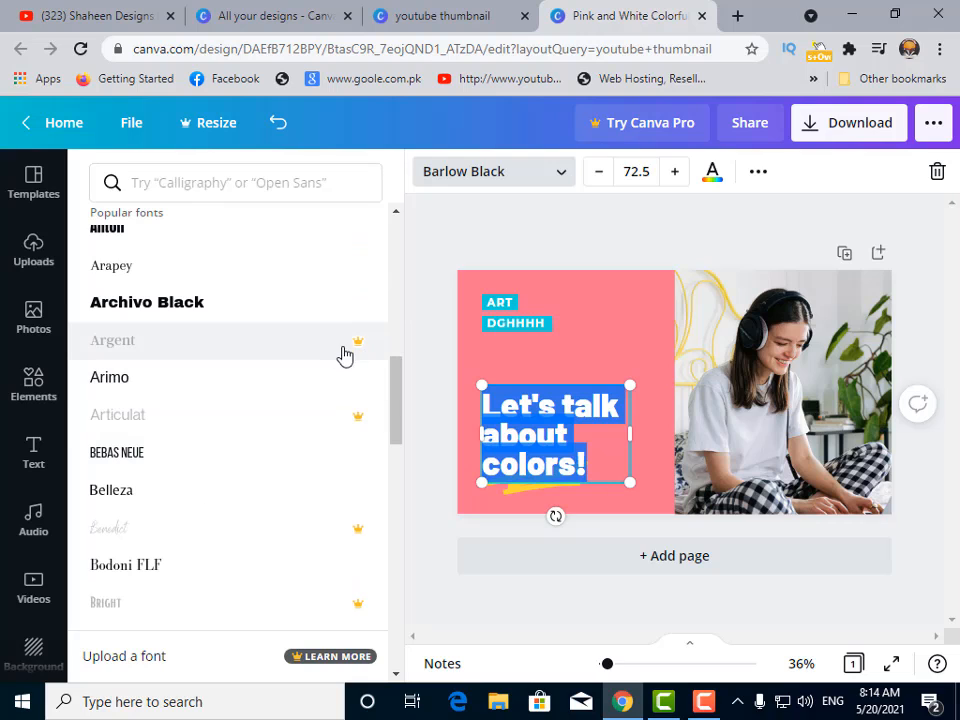
pyautogui.scroll(6, 255, 441)
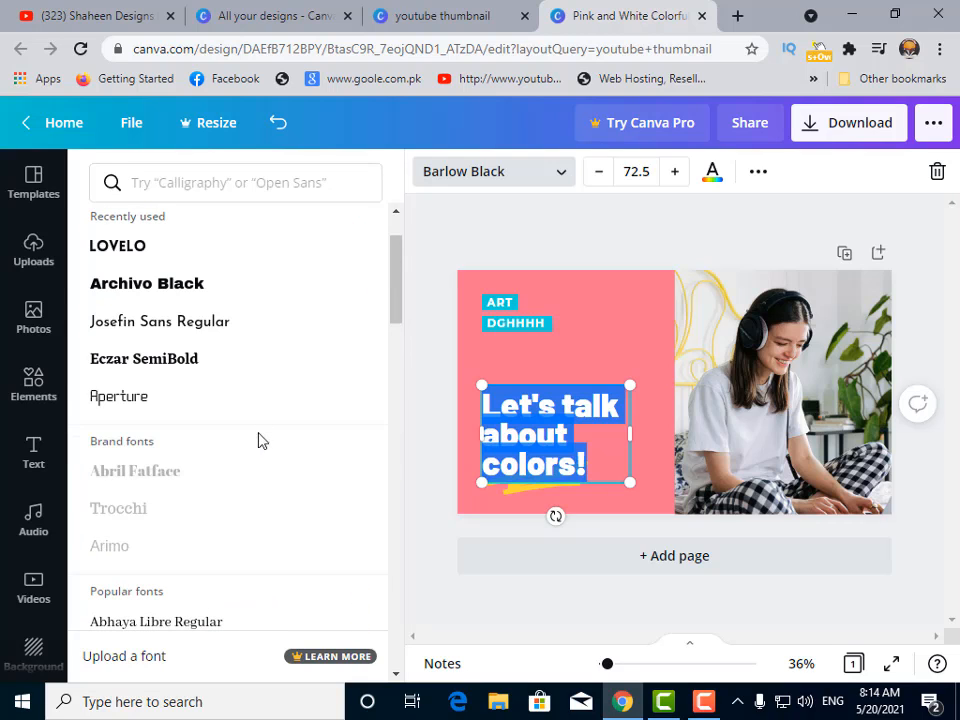
pyautogui.click(185, 328)
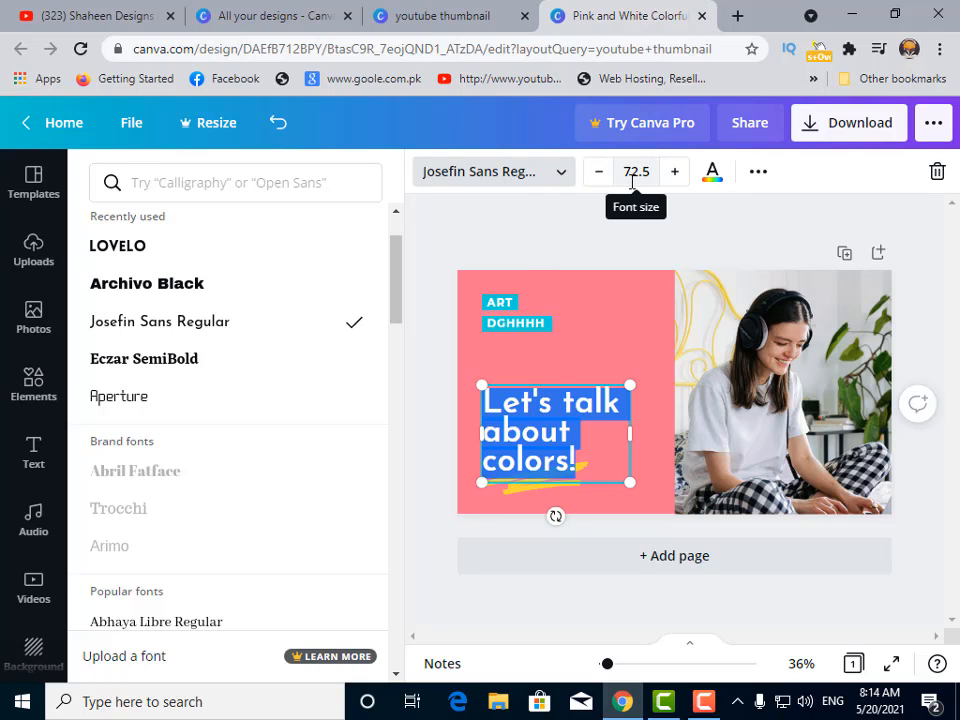
# Recolor the "Let's talk about colors!" headline with the turquoise document color and deselect it
pyautogui.click(713, 176)
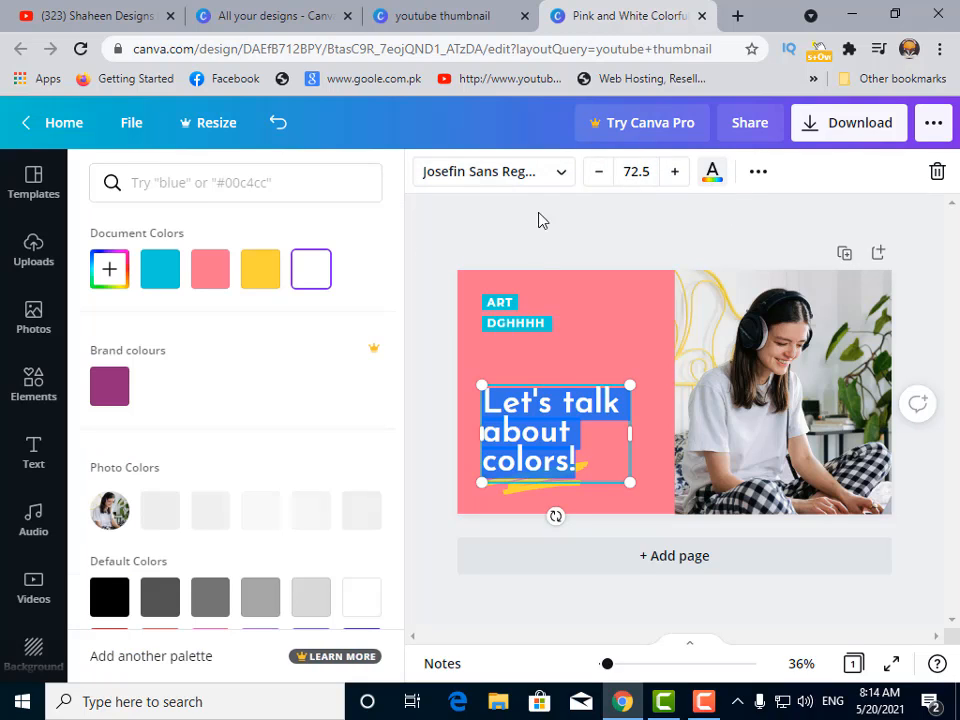
pyautogui.click(170, 276)
pyautogui.click(637, 359)
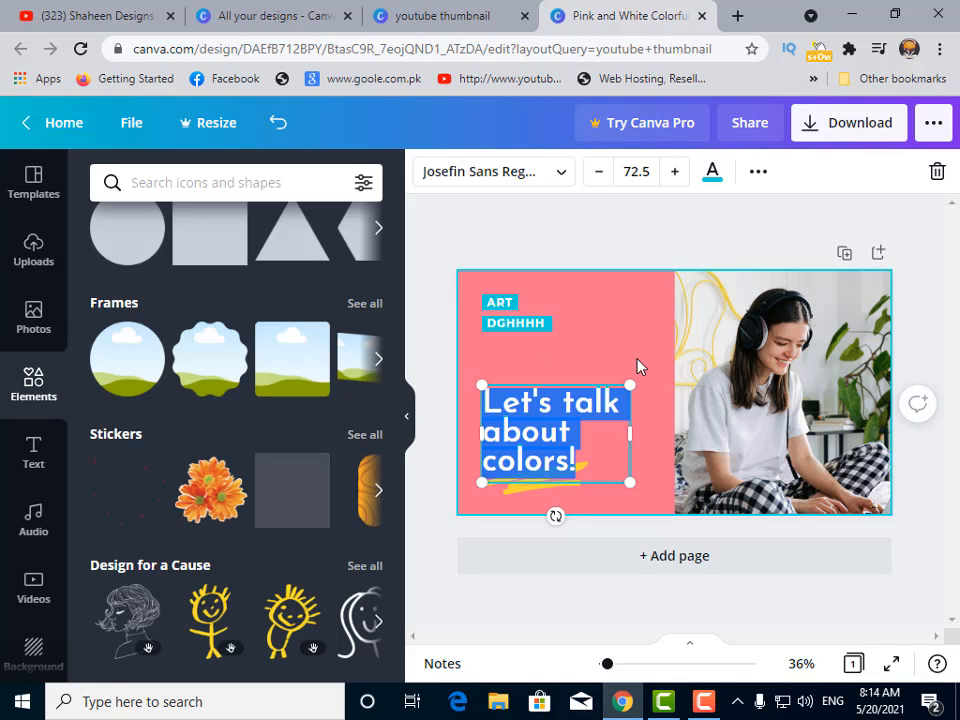
pyautogui.click(656, 419)
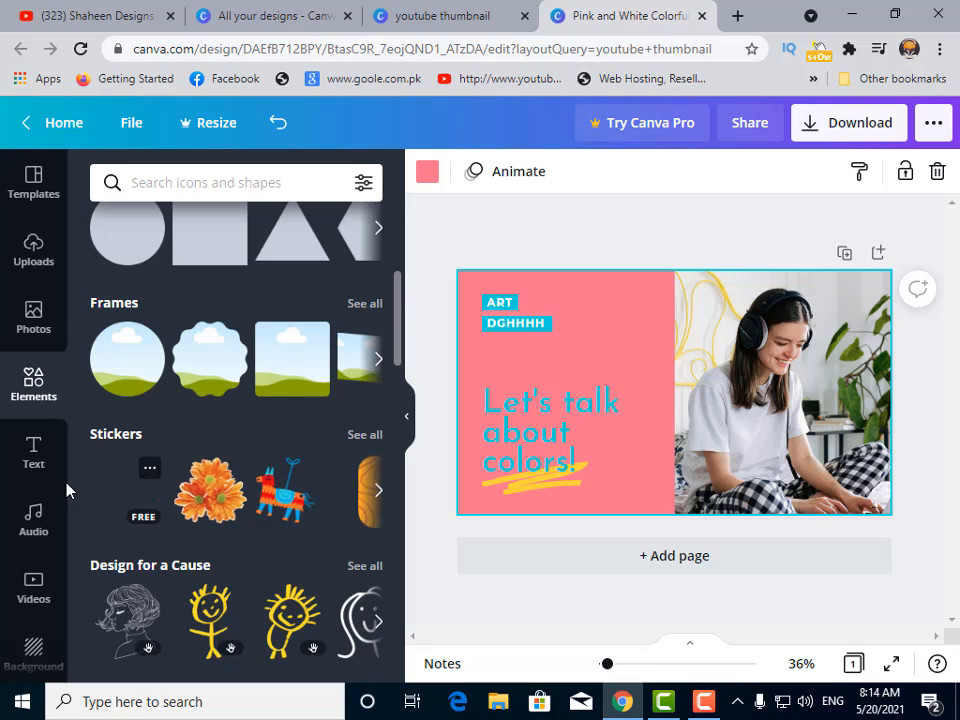
# Look through the text options and the ready-made font combinations
pyautogui.click(34, 450)
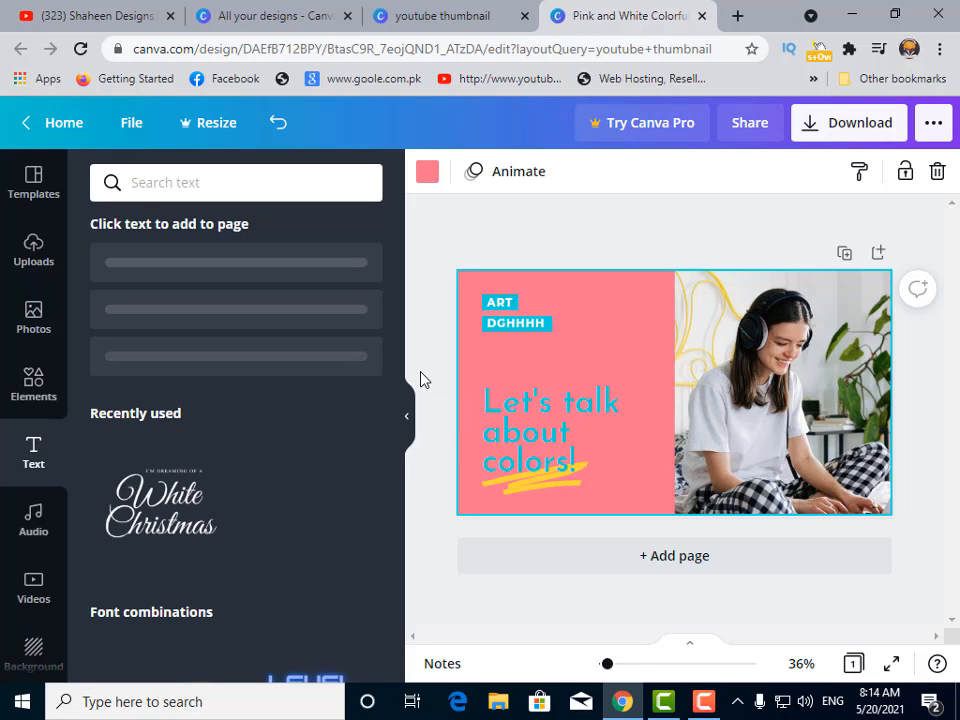
pyautogui.scroll(-4, 212, 468)
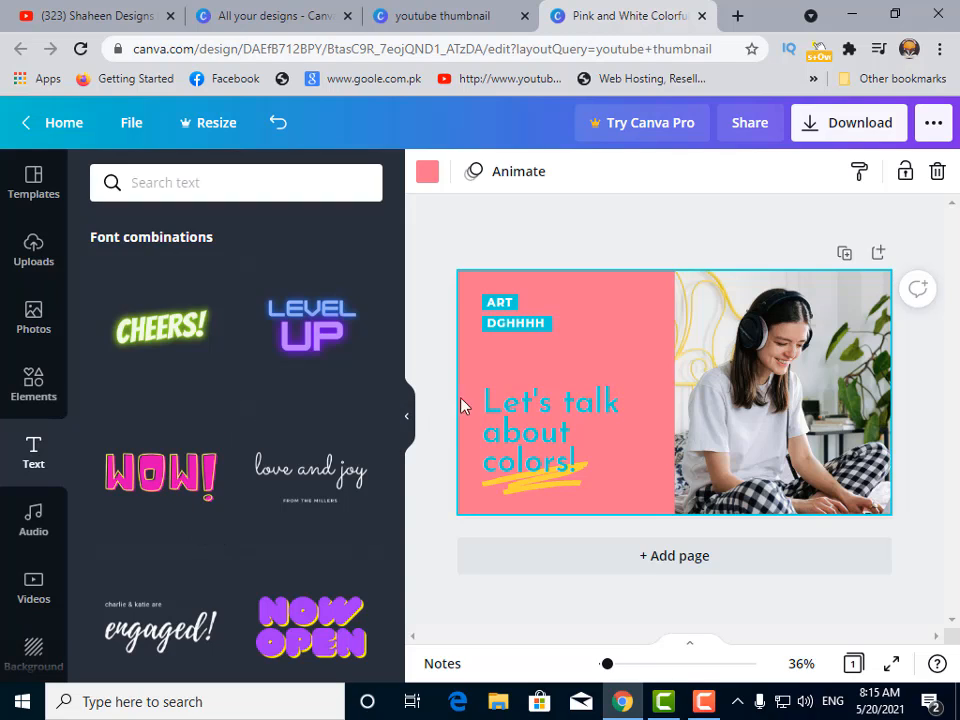
pyautogui.scroll(-5, 272, 566)
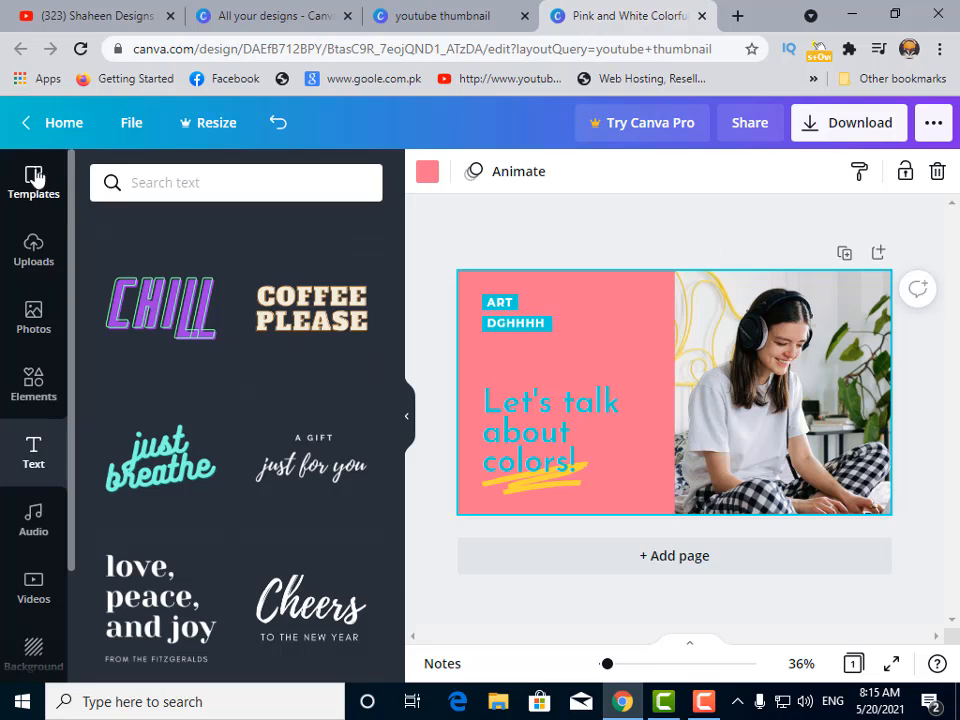
# Return to the home page and create a new blank 1920 × 1080 px Video design
pyautogui.click(27, 124)
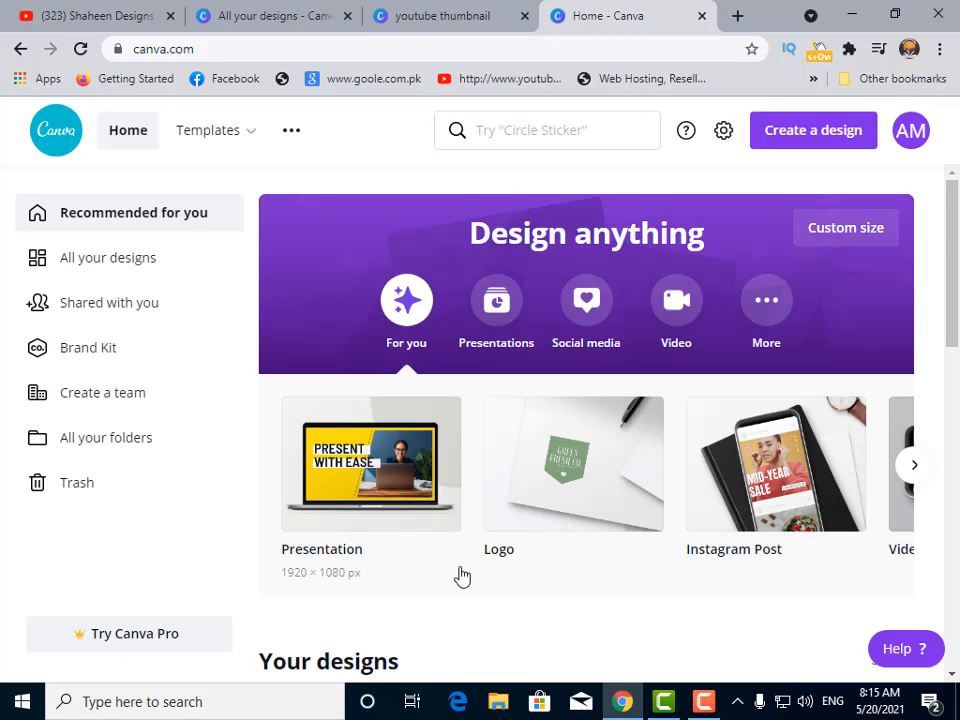
pyautogui.scroll(-2, 462, 577)
pyautogui.scroll(-1, 460, 574)
pyautogui.scroll(2, 460, 574)
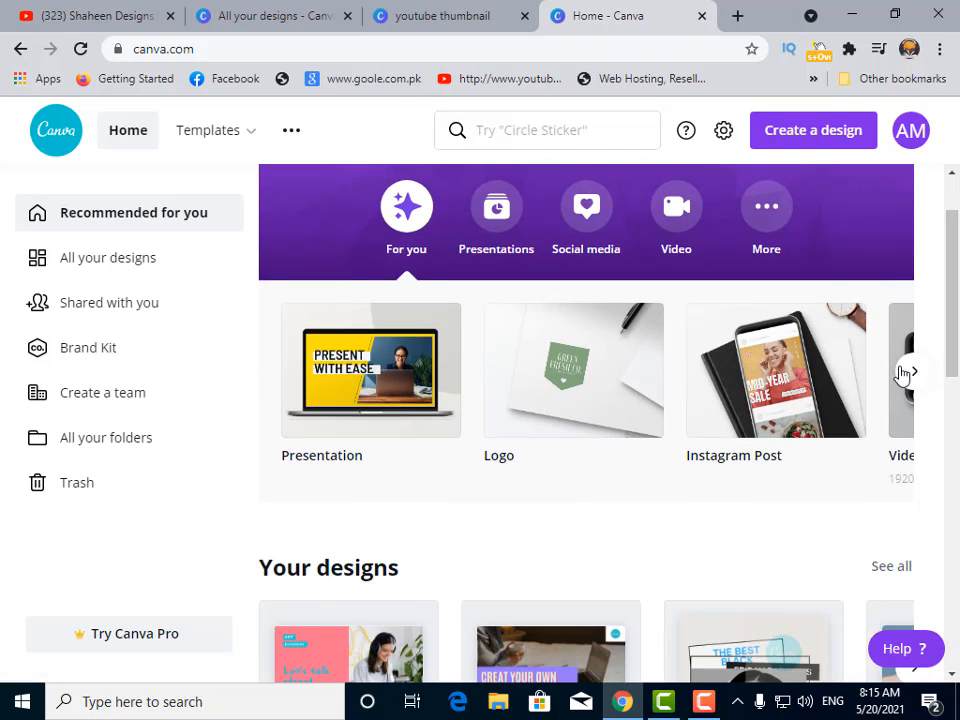
pyautogui.click(913, 376)
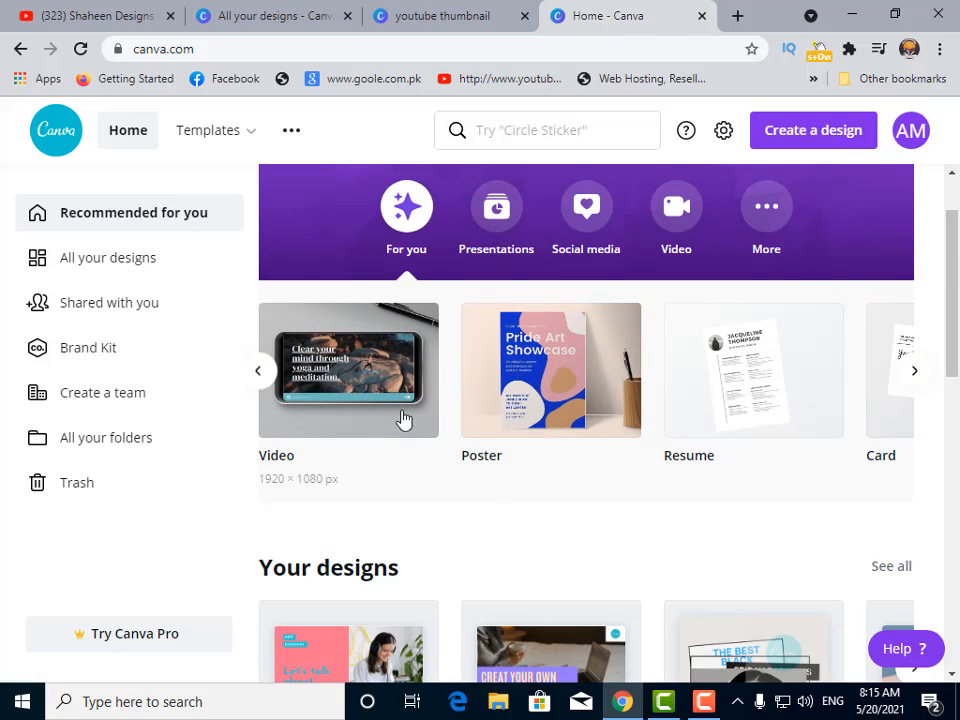
pyautogui.click(403, 420)
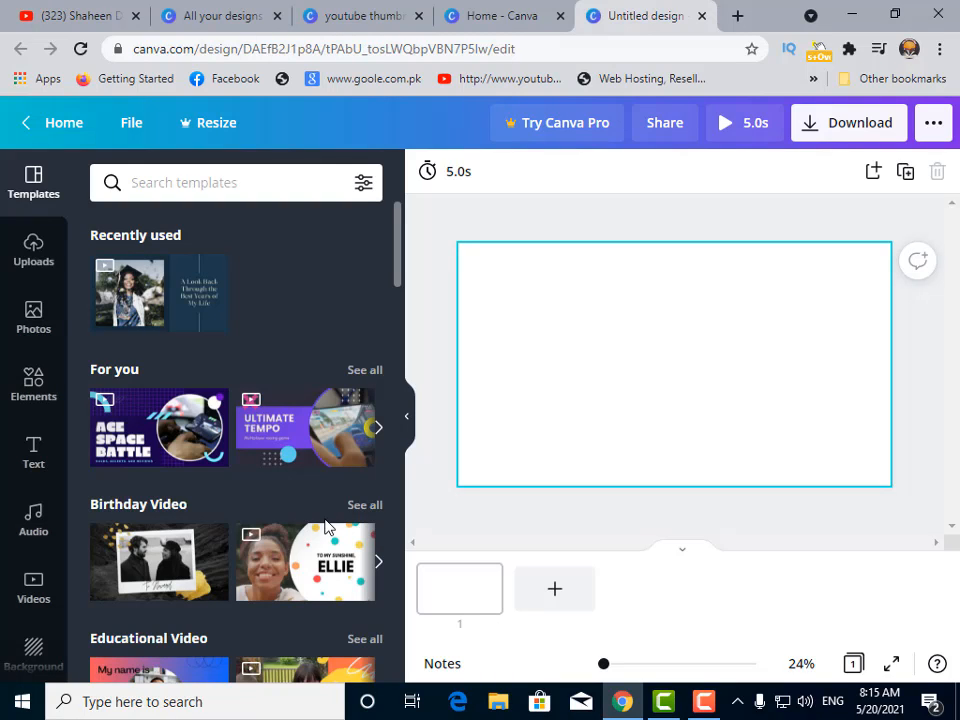
# Look through the audio track categories available for the new video
pyautogui.click(33, 522)
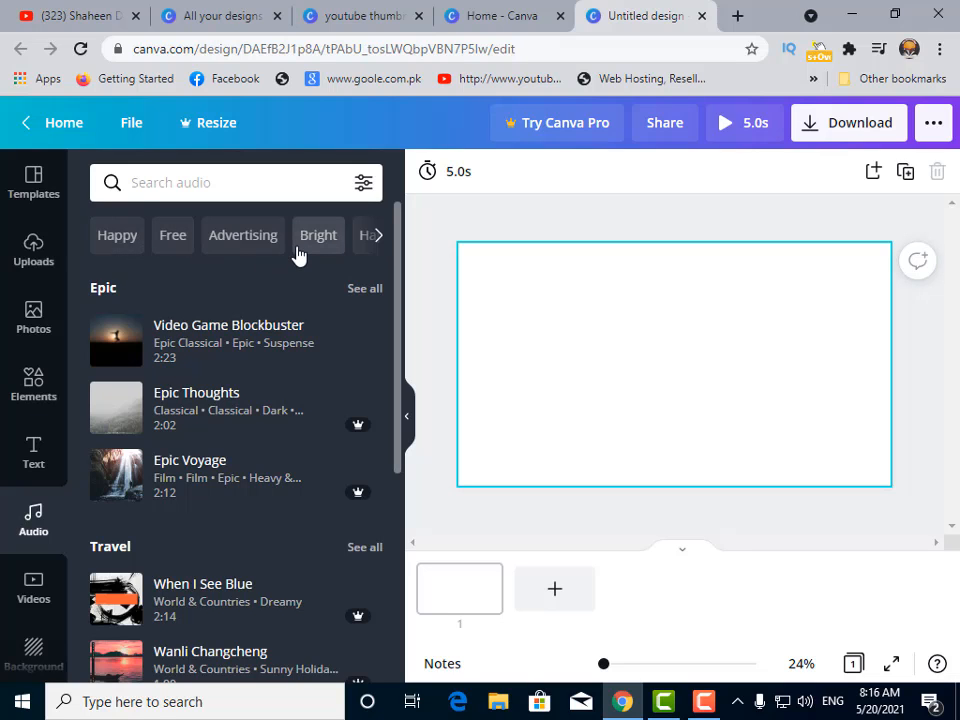
pyautogui.scroll(-15, 257, 424)
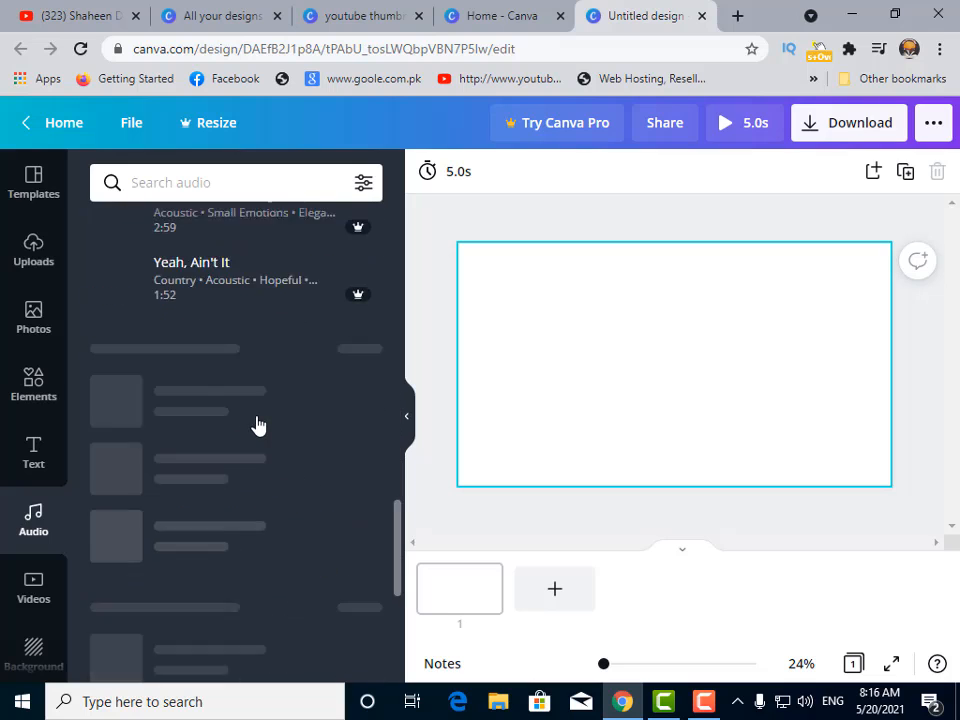
pyautogui.scroll(-10, 257, 424)
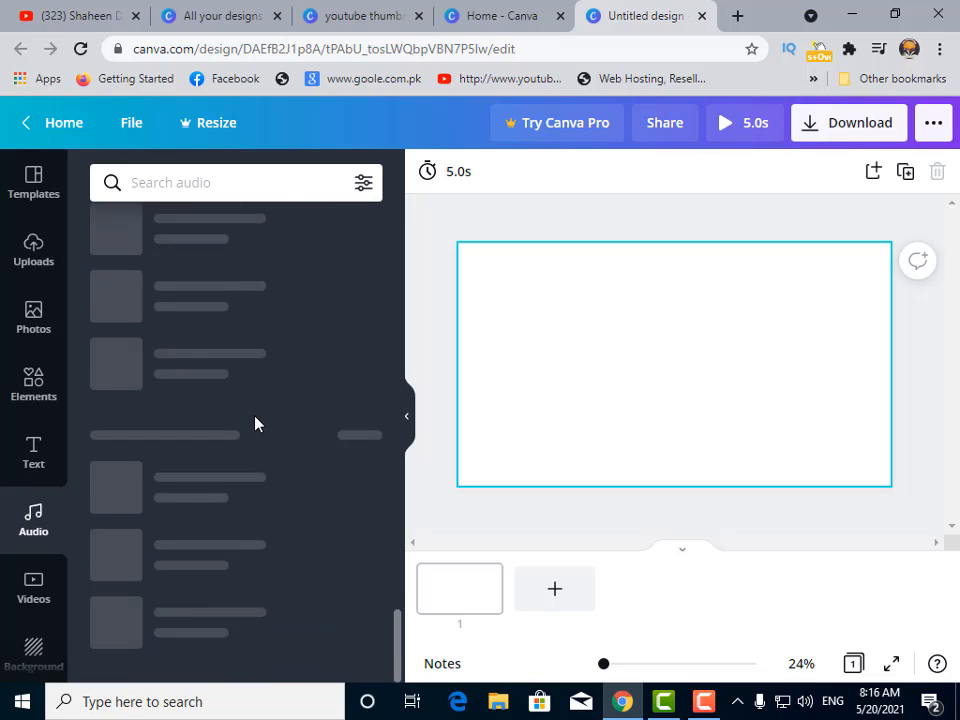
pyautogui.scroll(11, 255, 424)
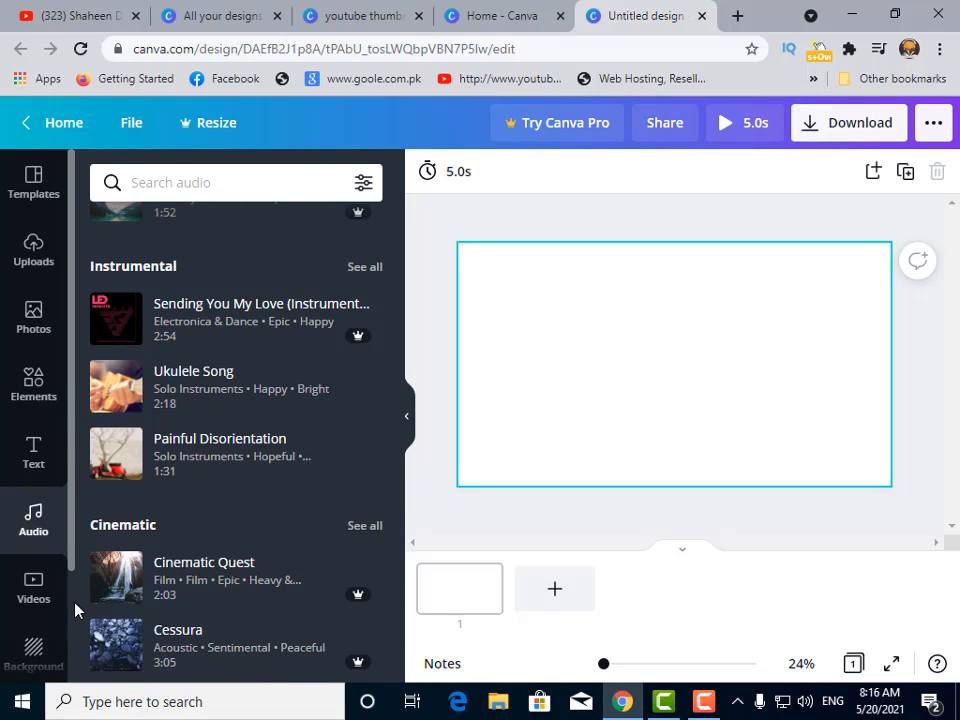
# Look through the stock video categories and the ready-made templates available for the new video
pyautogui.click(34, 590)
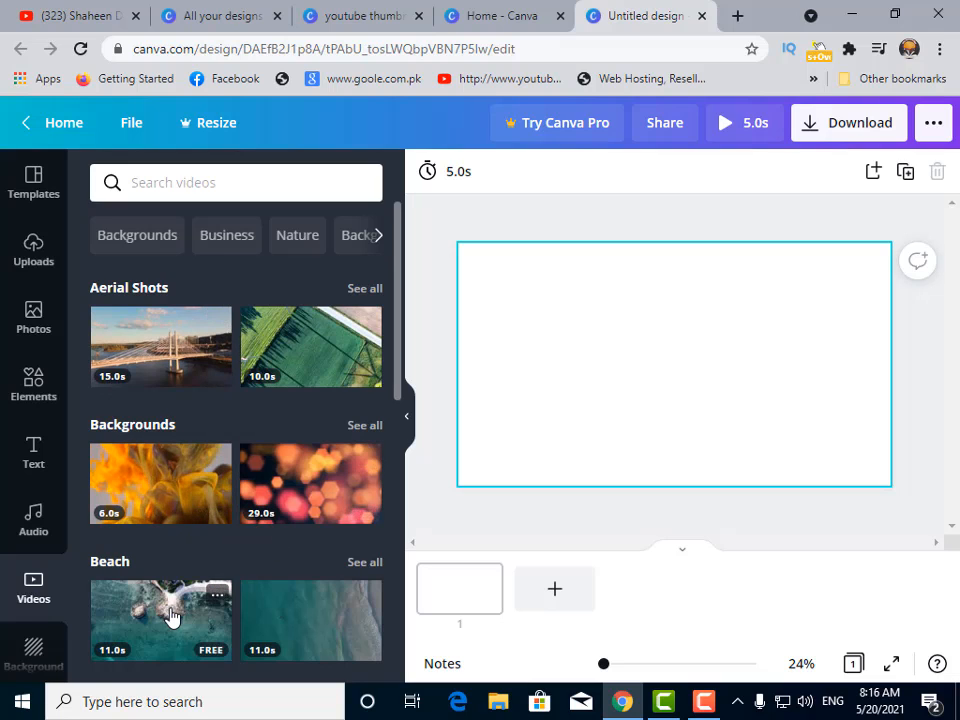
pyautogui.scroll(-3, 170, 616)
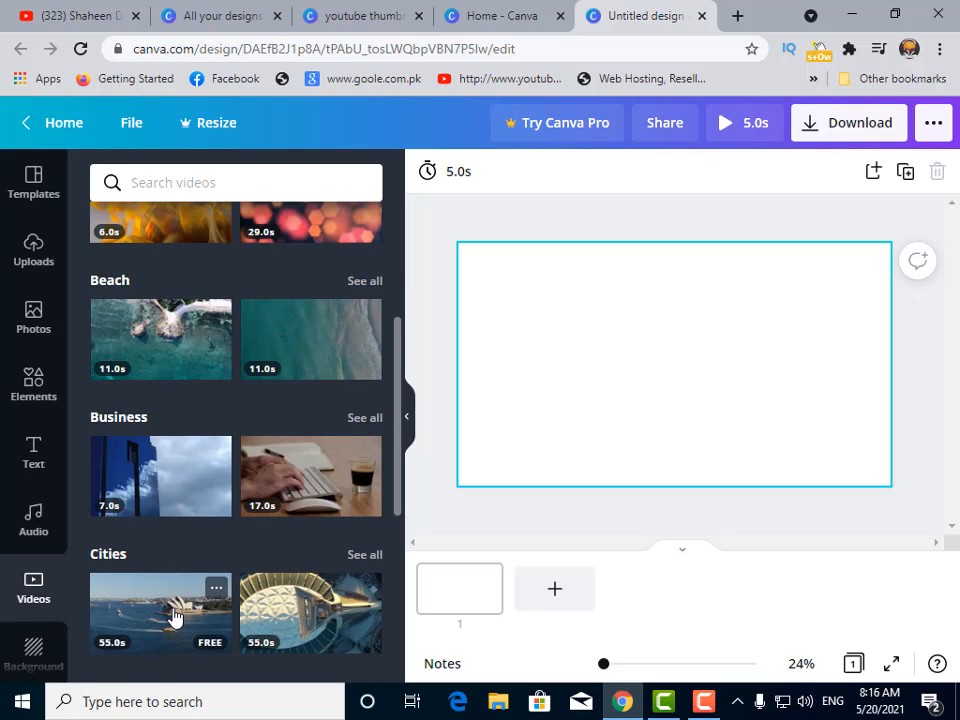
pyautogui.click(529, 480)
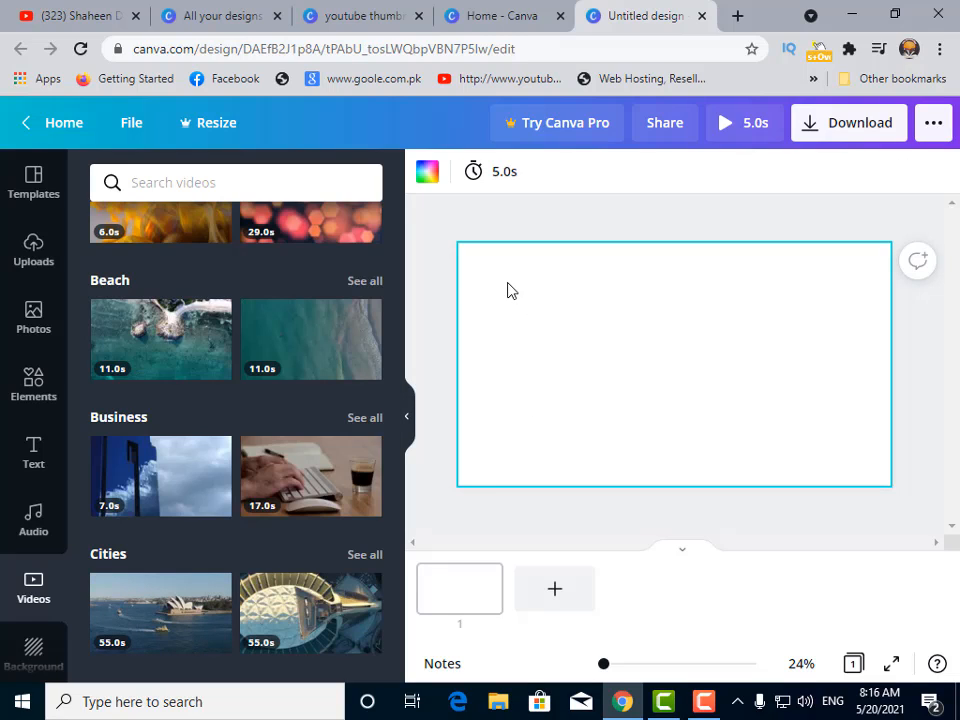
pyautogui.click(16, 196)
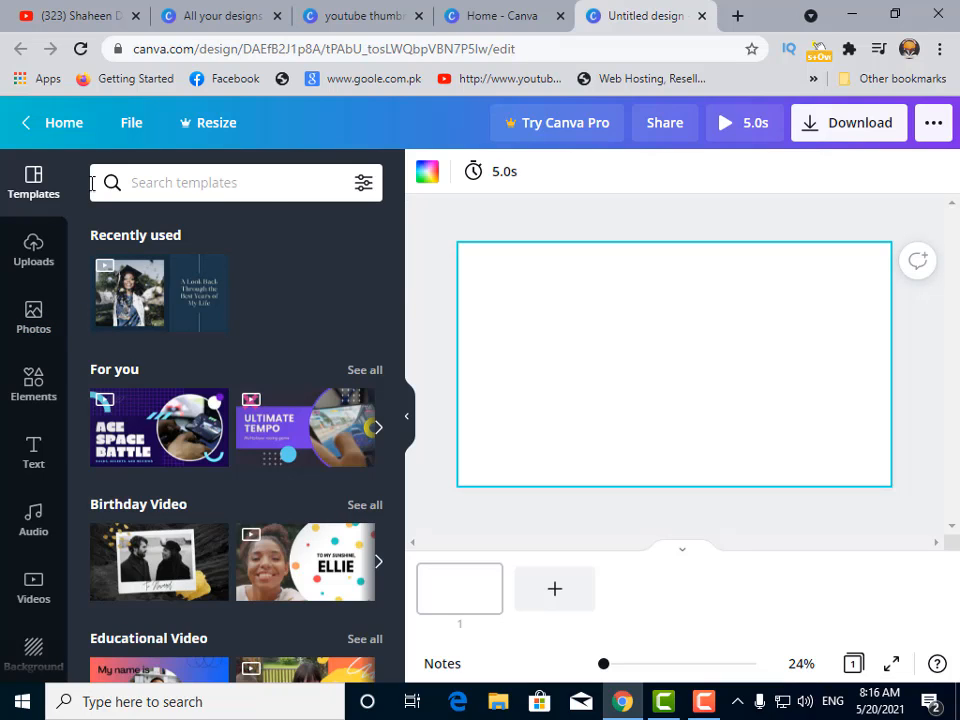
# Reopen the "Let's talk about colors!" thumbnail from the list of all designs and close the untitled video design
pyautogui.click(516, 24)
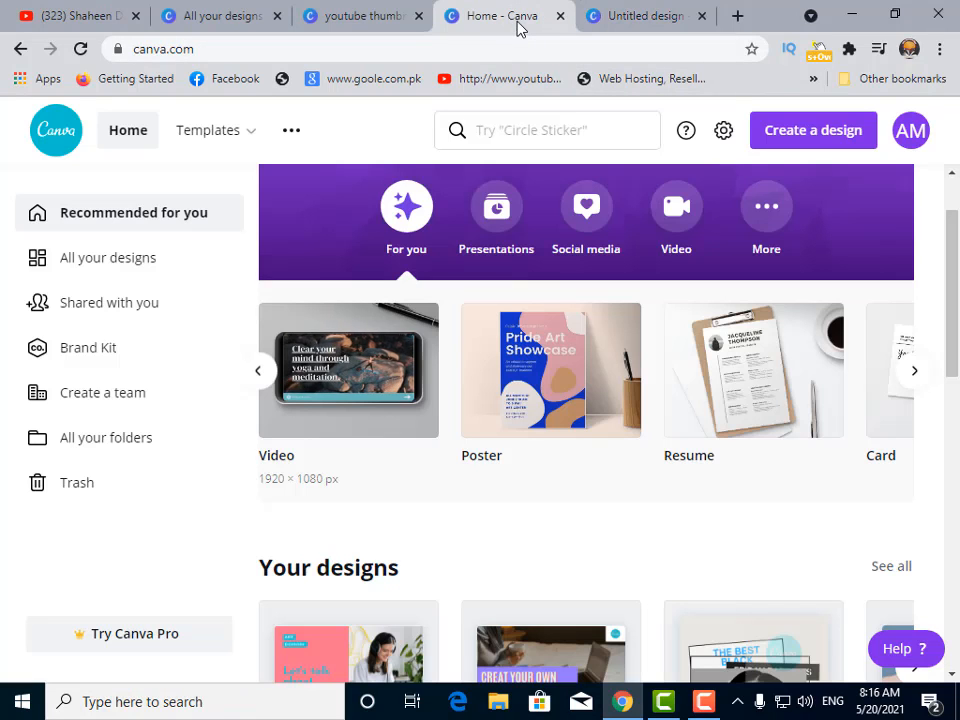
pyautogui.click(135, 262)
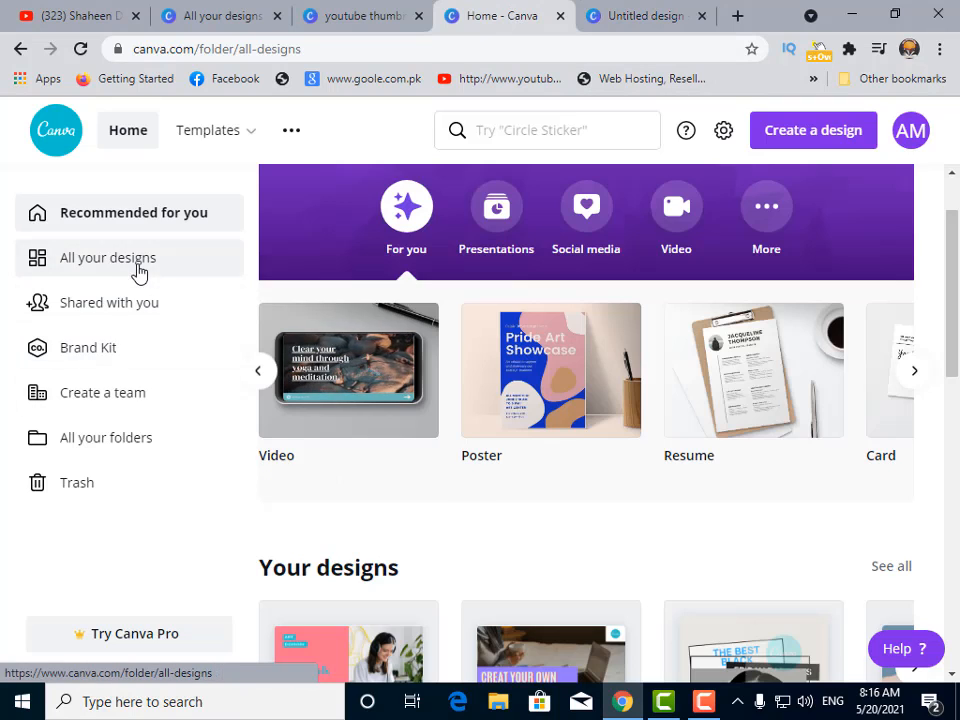
pyautogui.click(474, 387)
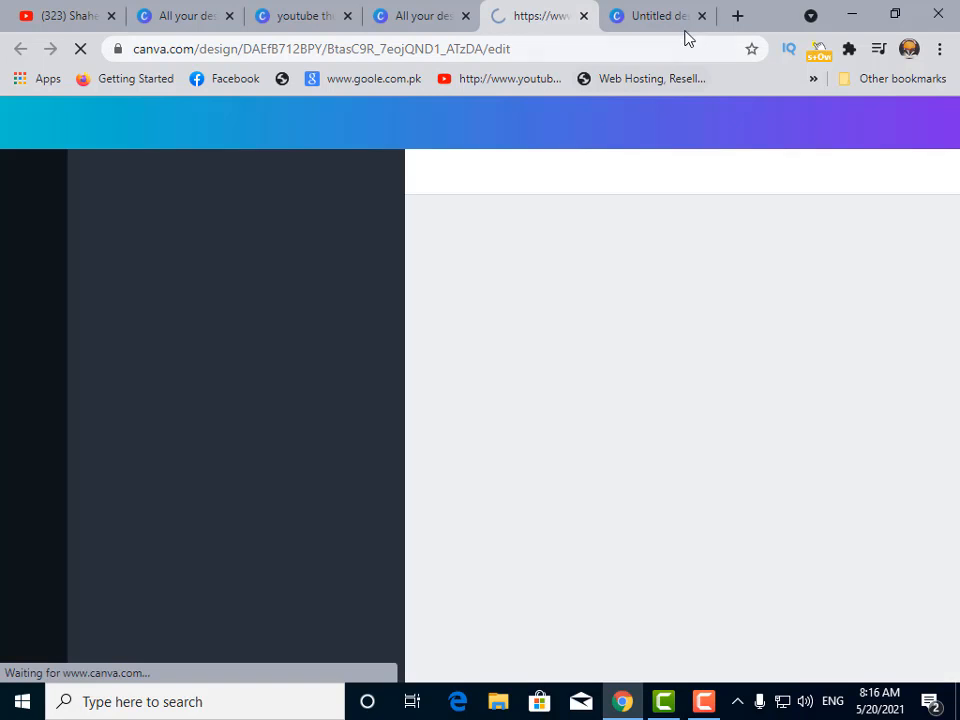
pyautogui.click(710, 18)
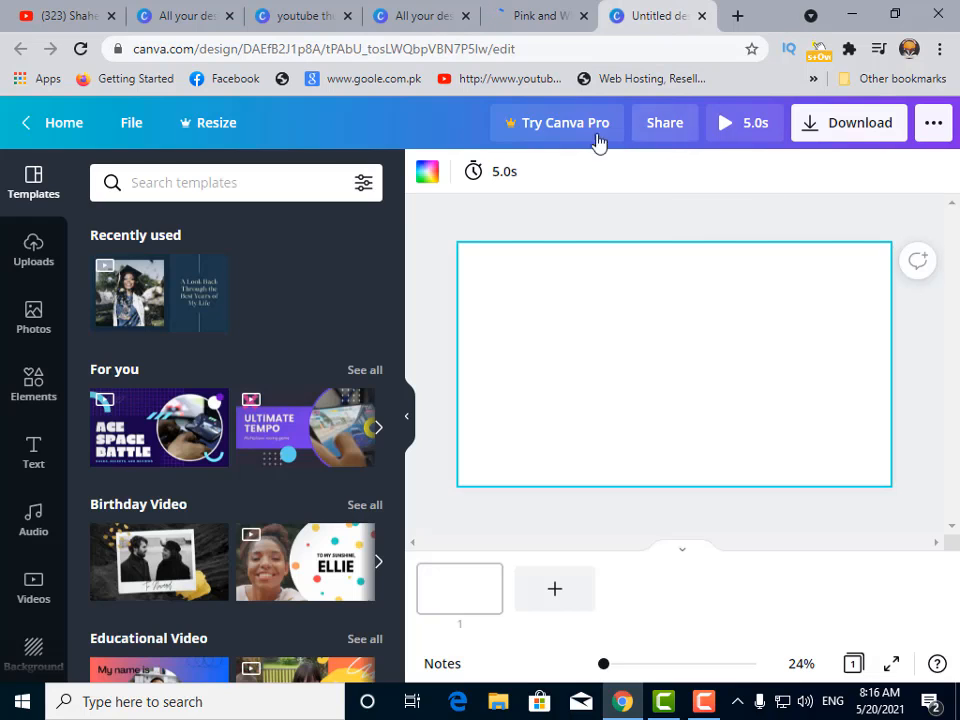
pyautogui.click(704, 18)
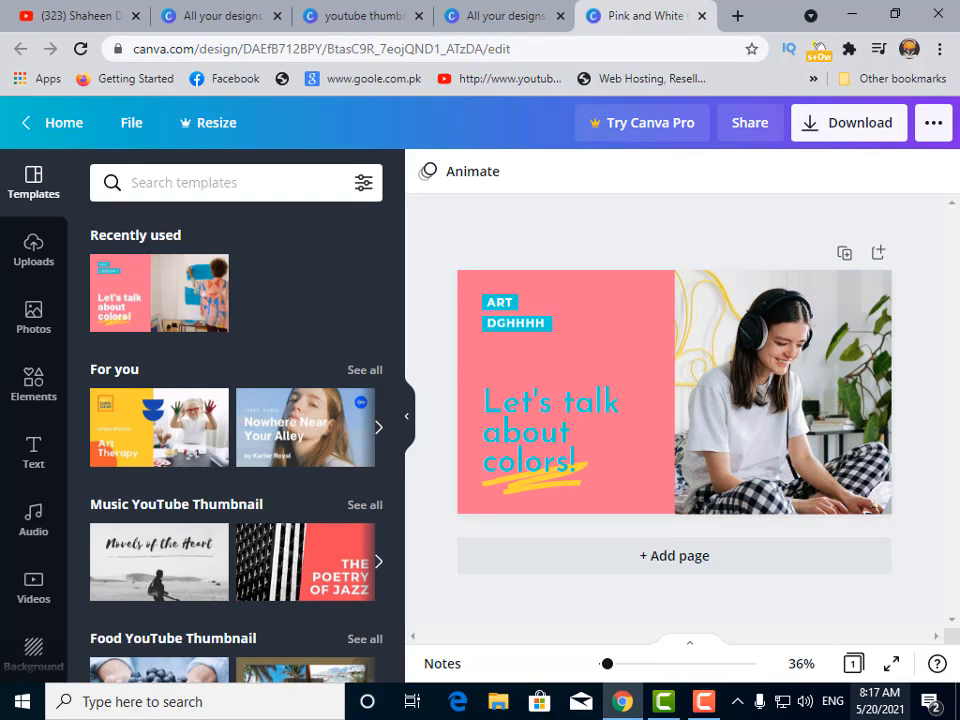
# Select the thumbnail's photo and look through the image effects available for it
pyautogui.click(737, 441)
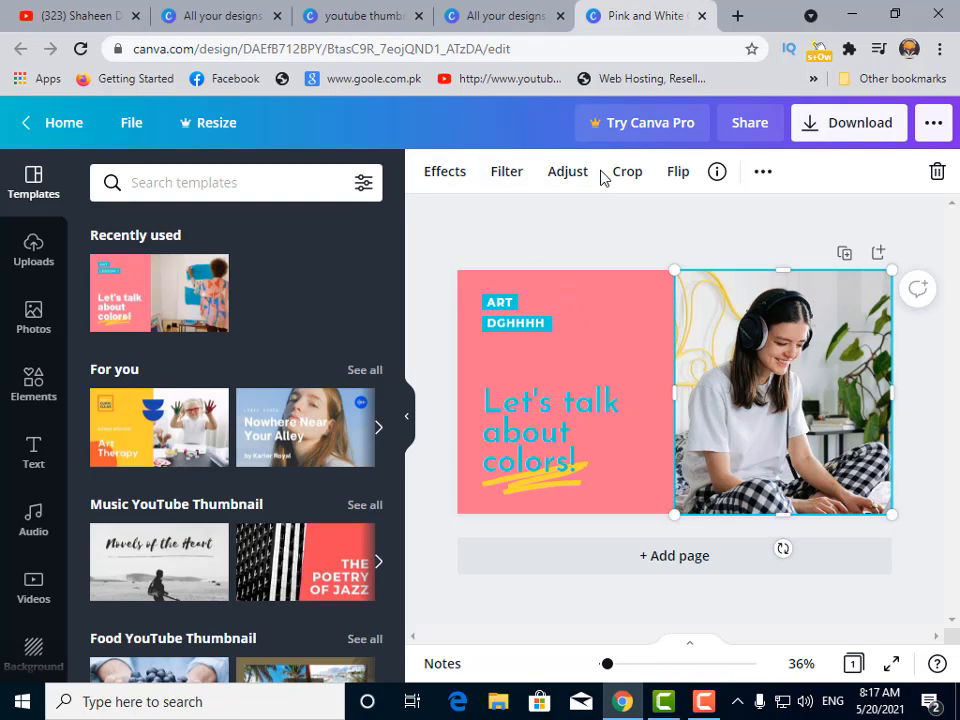
pyautogui.click(444, 185)
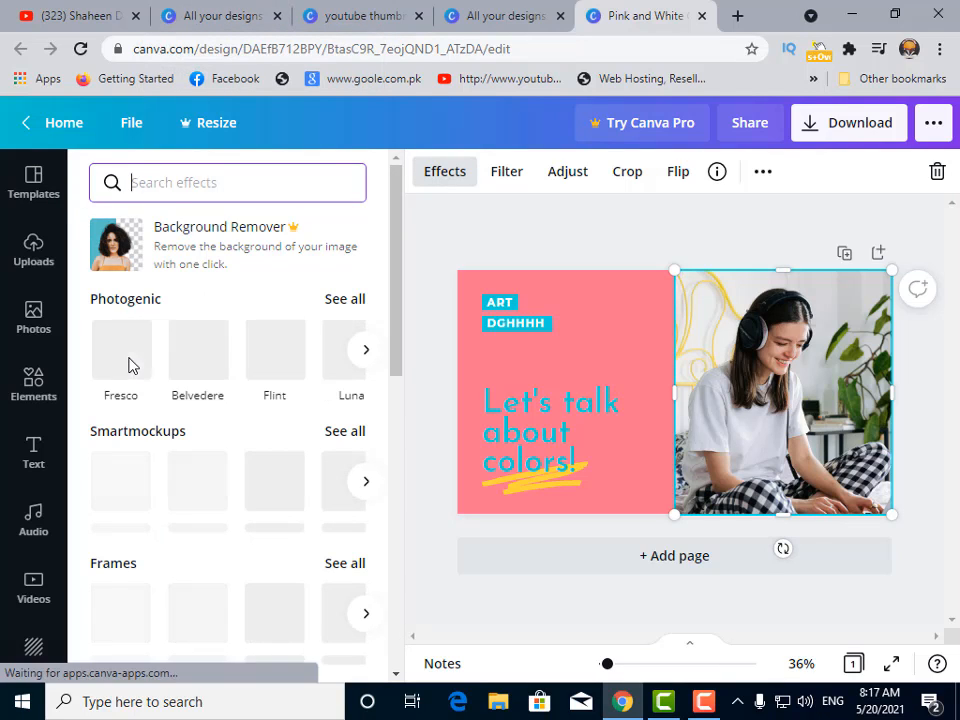
pyautogui.scroll(-5, 250, 390)
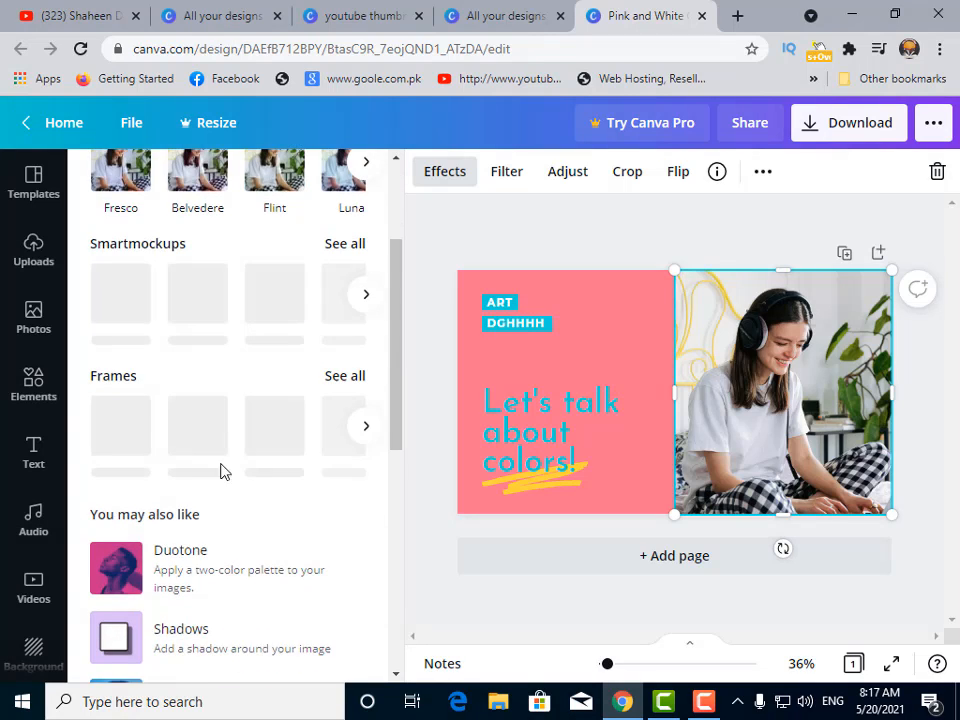
pyautogui.scroll(3, 138, 428)
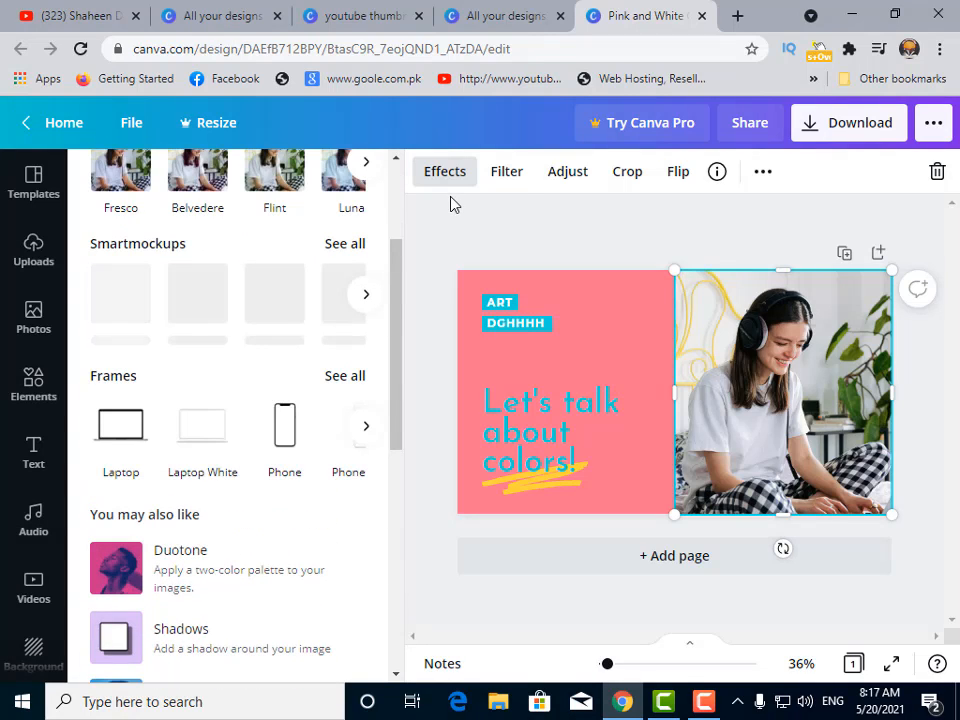
# Try the Selfie, The blues and Retro filters on the photo, and settle on Dalliance at intensity 7
pyautogui.click(520, 182)
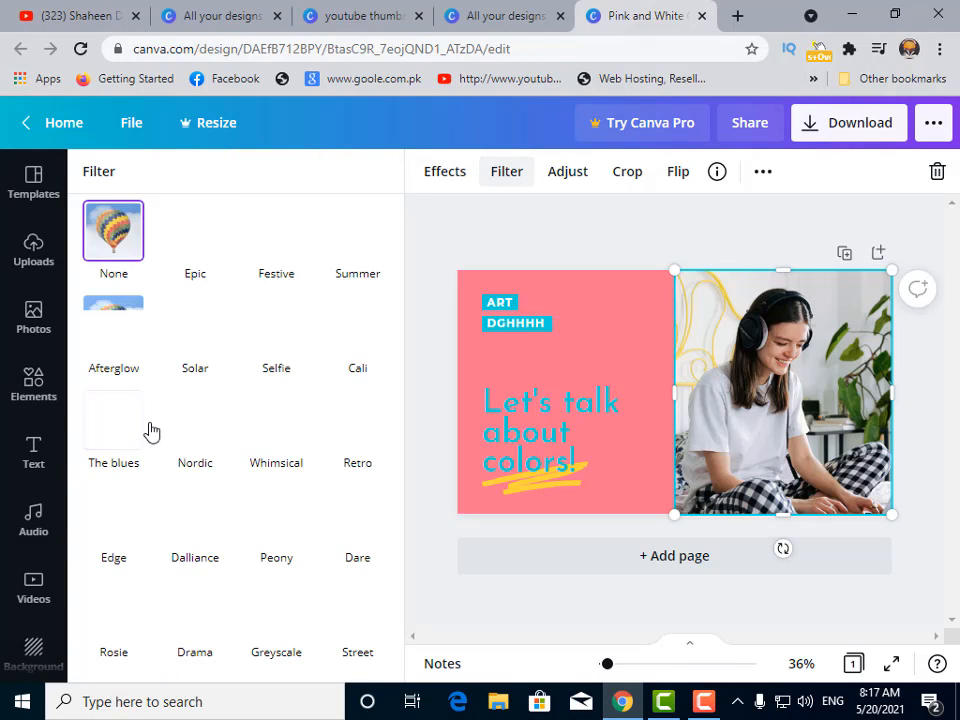
pyautogui.click(328, 332)
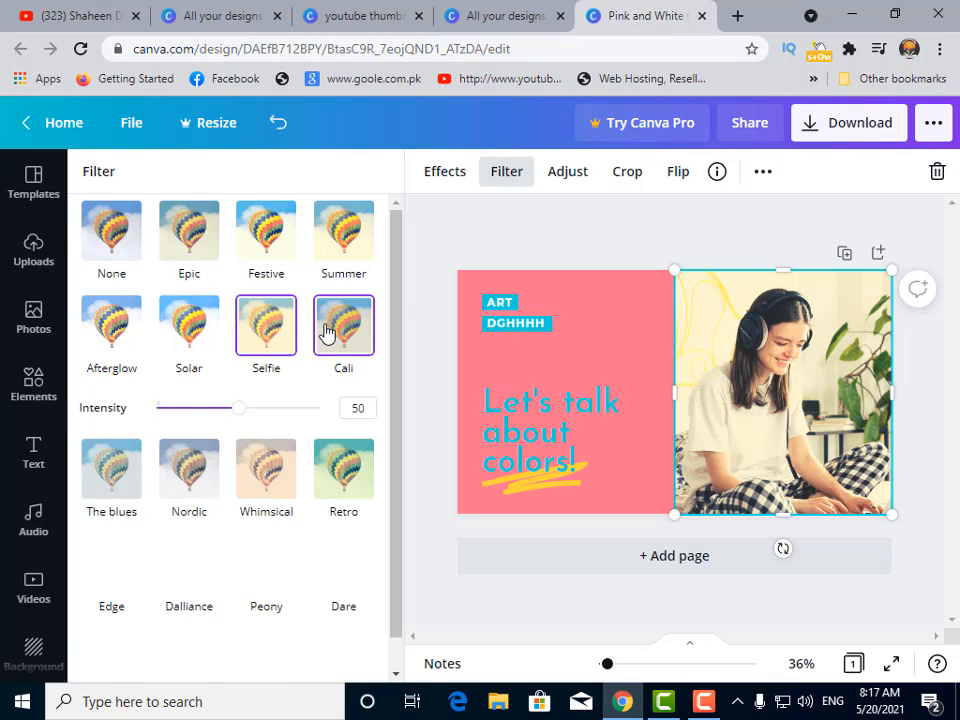
pyautogui.click(110, 478)
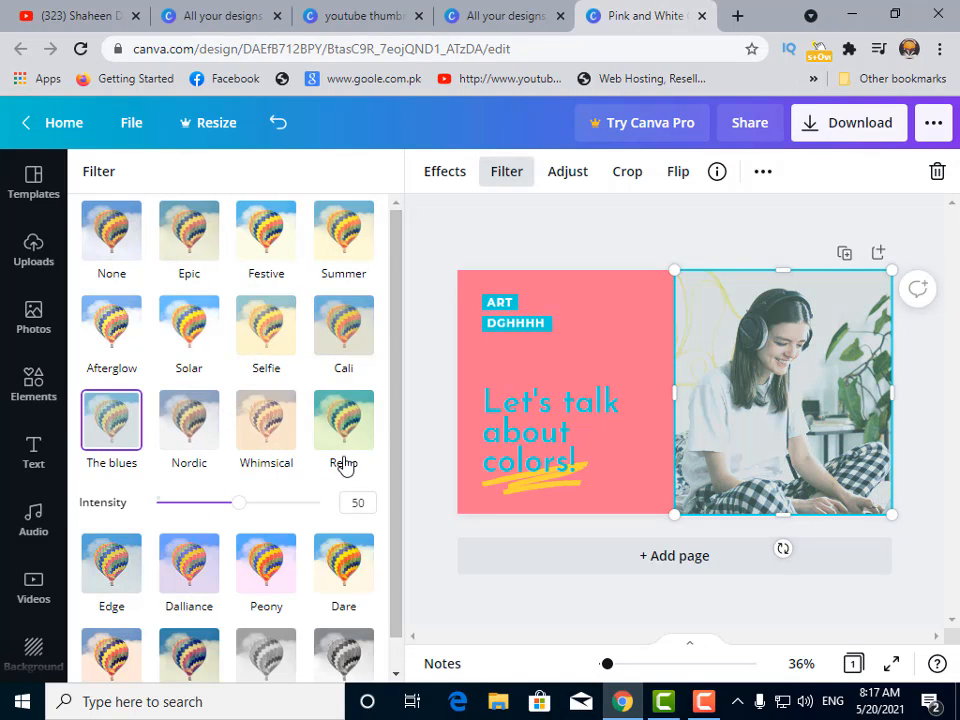
pyautogui.click(343, 452)
pyautogui.click(180, 590)
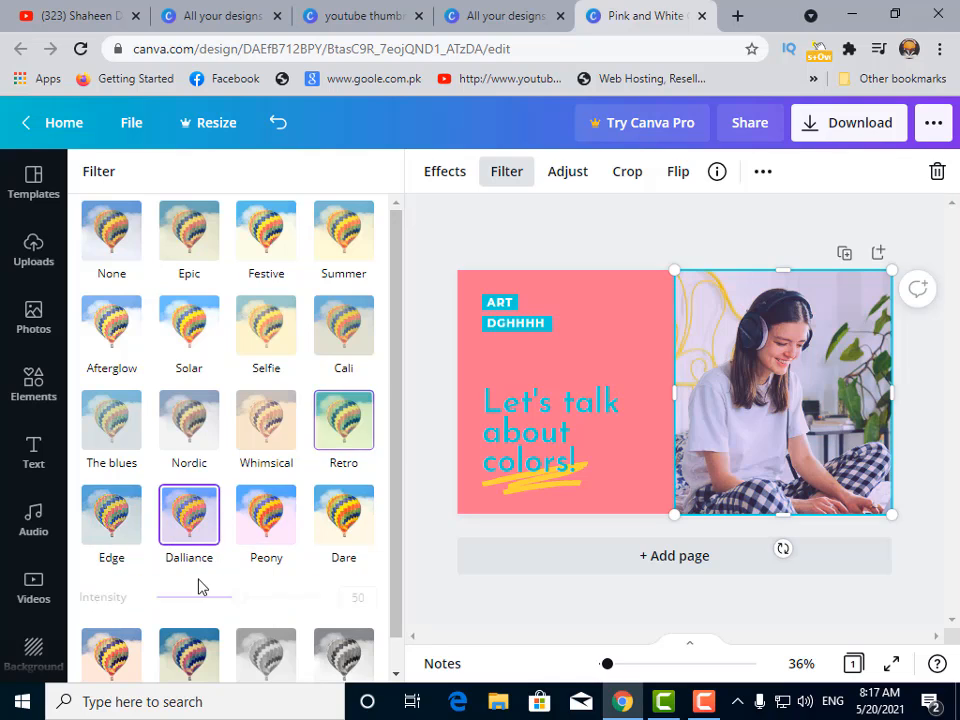
pyautogui.scroll(-1, 300, 510)
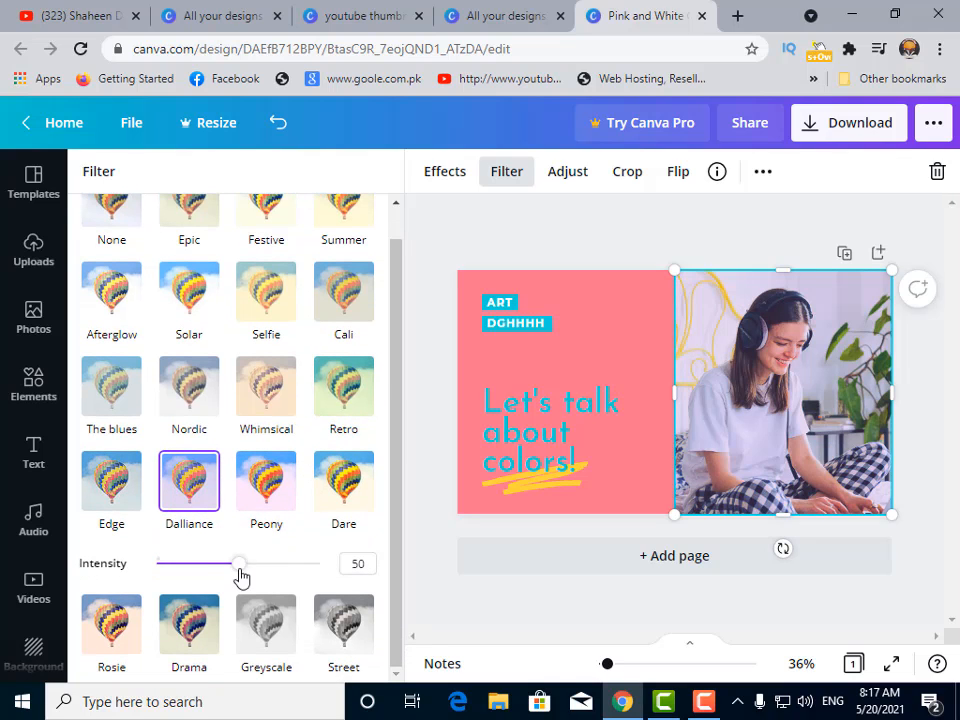
pyautogui.moveTo(241, 577); pyautogui.dragTo(170, 578)
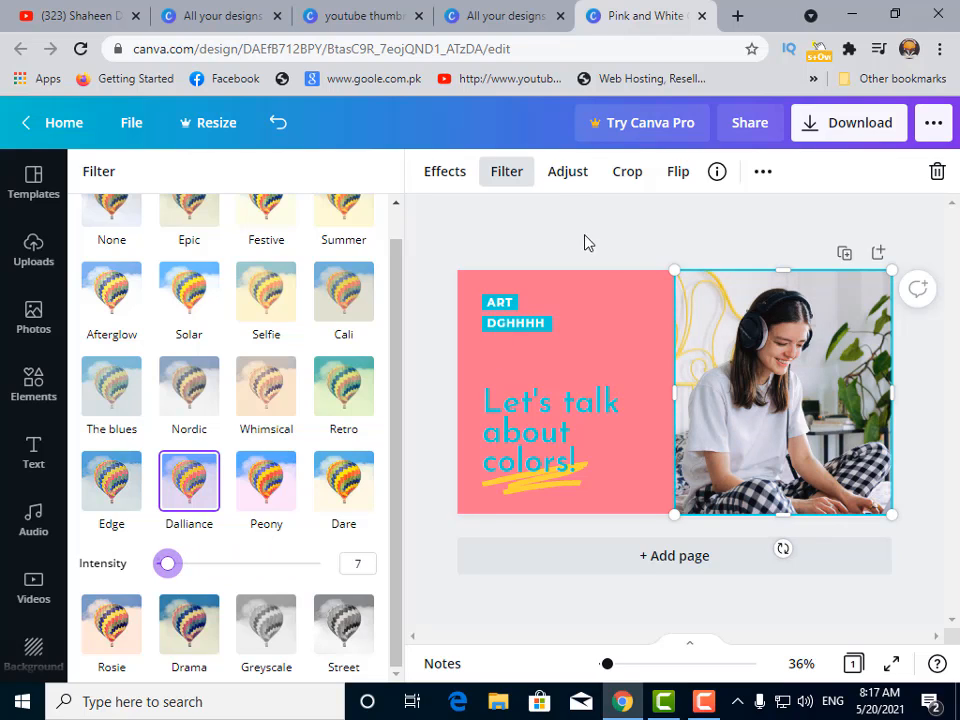
# Set the photo's brightness to -10 and its contrast to 0
pyautogui.click(561, 176)
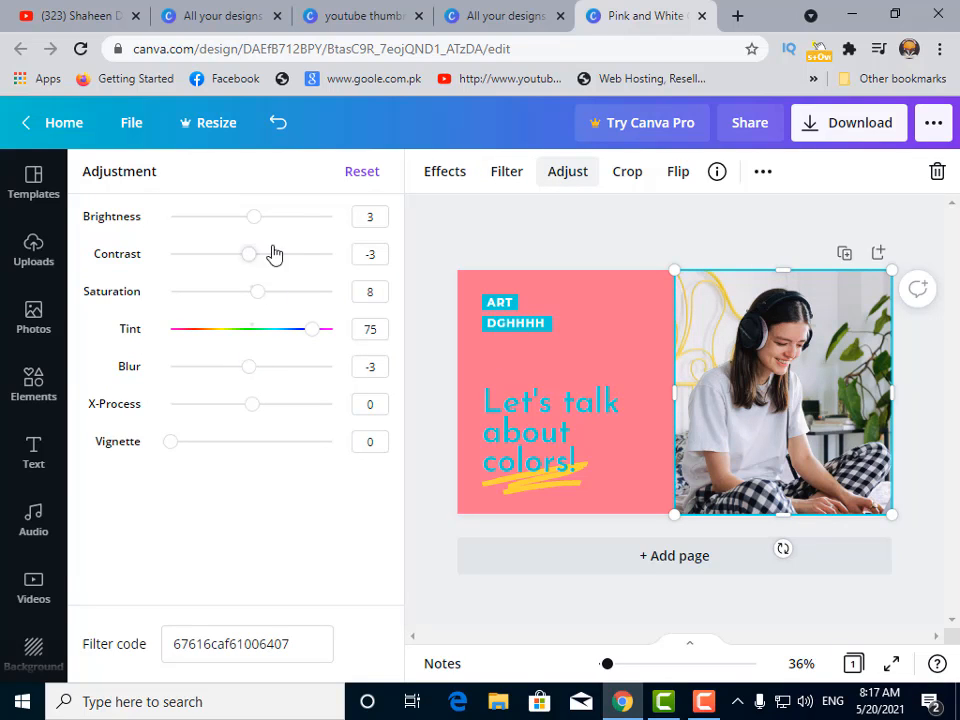
pyautogui.moveTo(263, 229); pyautogui.dragTo(255, 274)
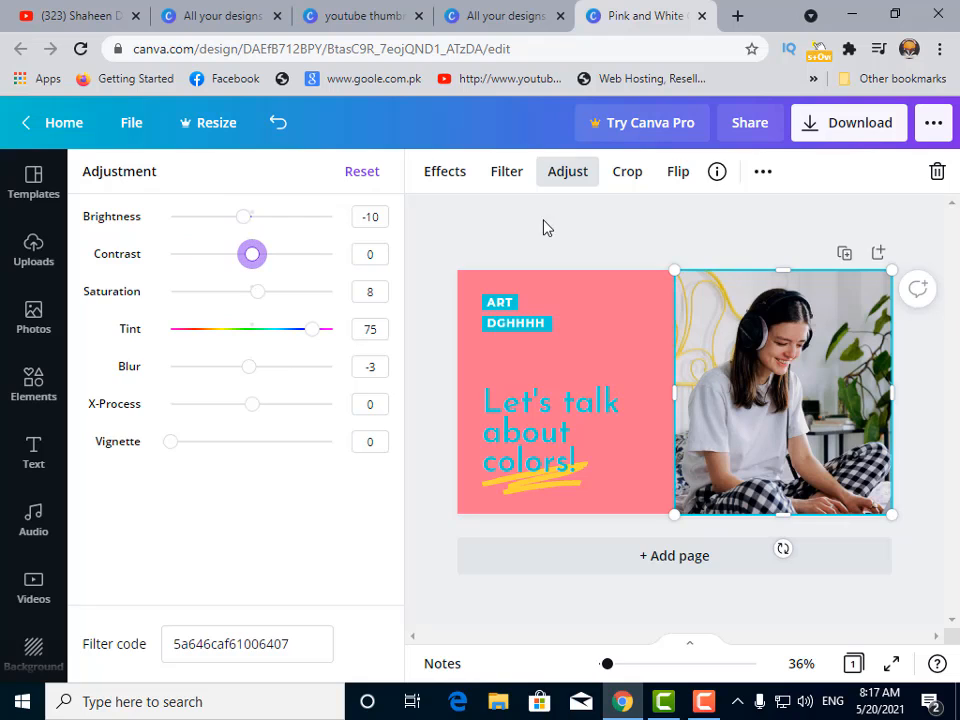
# Crop the photo from its upper-right and lower-right corners, and extend its bottom and top edges back to the full page height
pyautogui.click(624, 173)
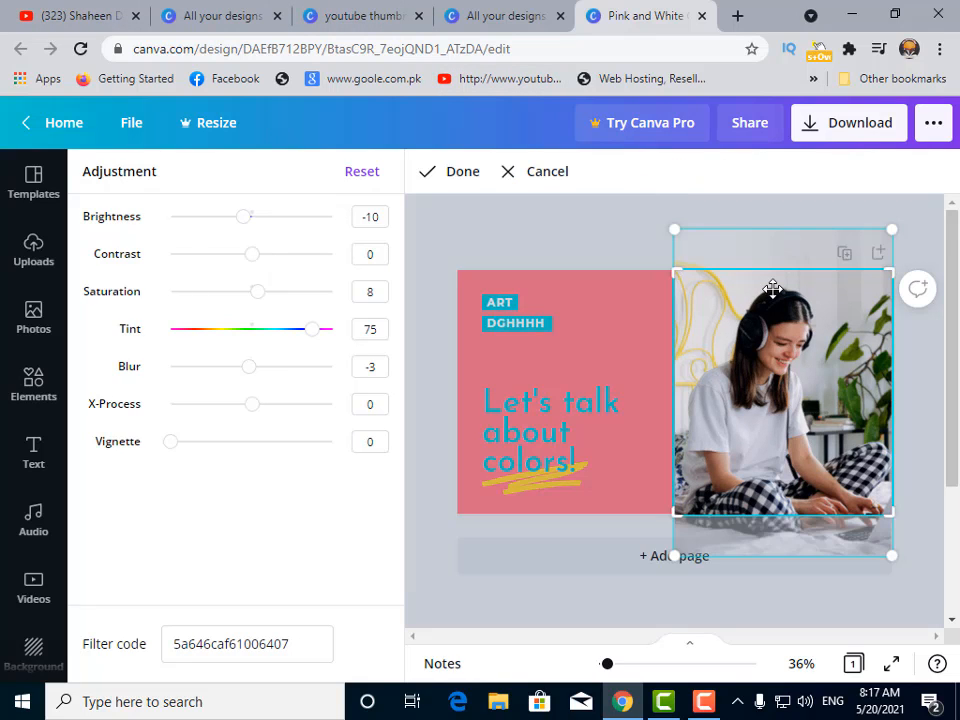
pyautogui.moveTo(892, 231); pyautogui.dragTo(886, 282)
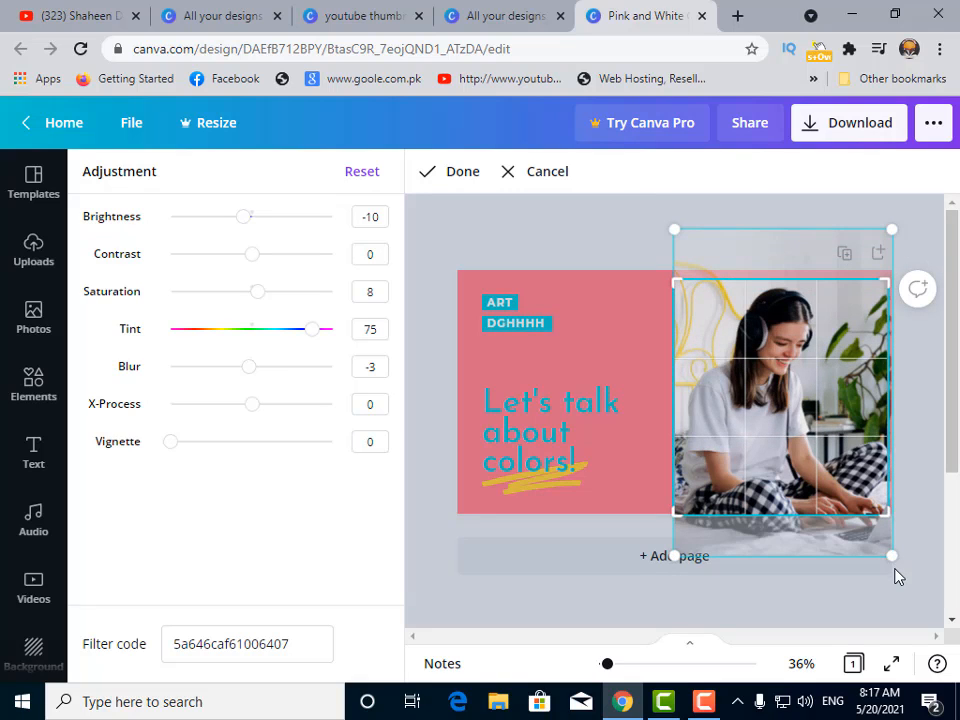
pyautogui.moveTo(891, 514); pyautogui.dragTo(887, 470)
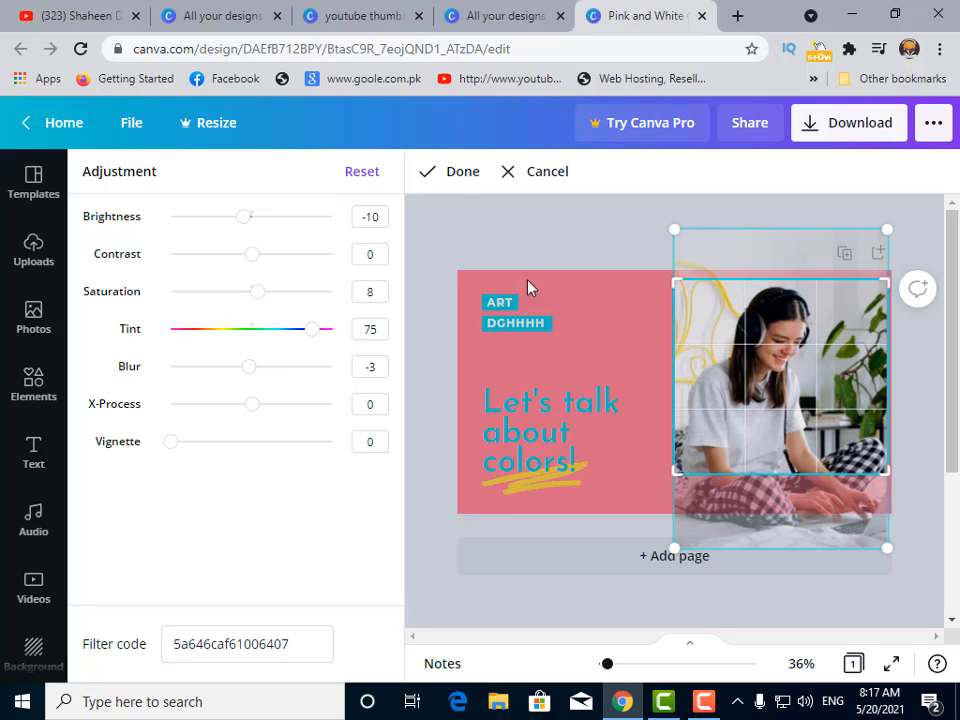
pyautogui.click(451, 174)
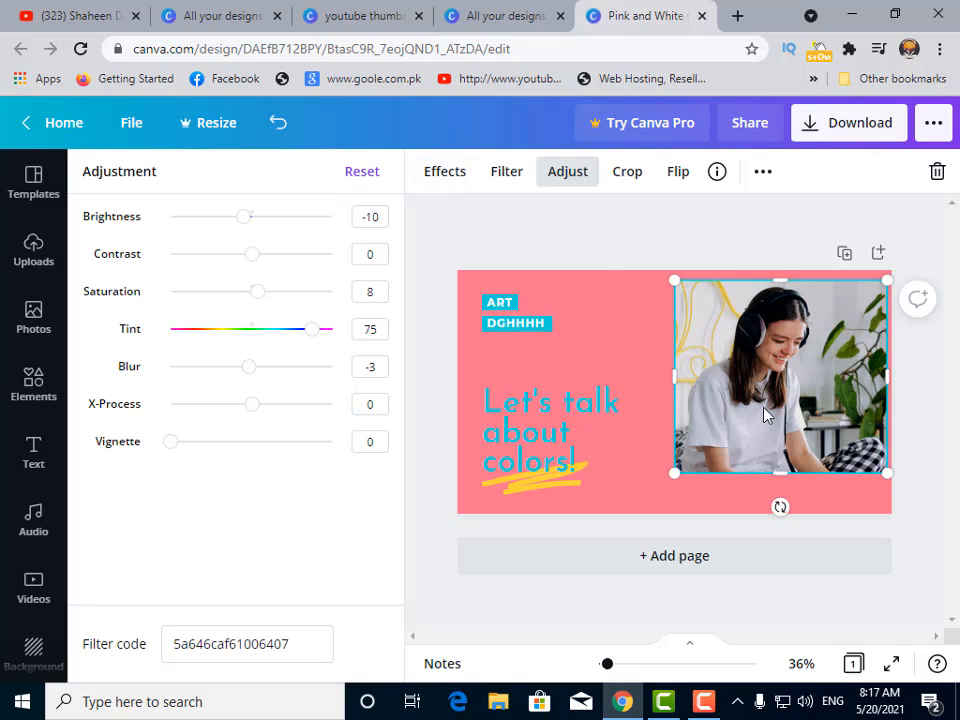
pyautogui.moveTo(779, 490); pyautogui.dragTo(778, 514)
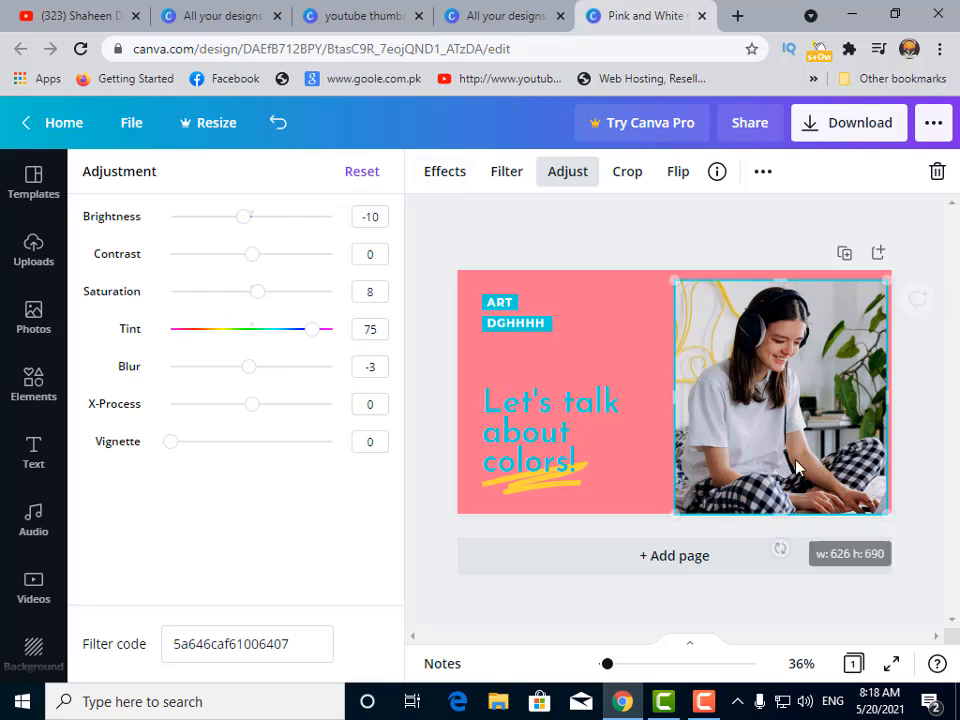
pyautogui.moveTo(782, 280); pyautogui.dragTo(780, 270)
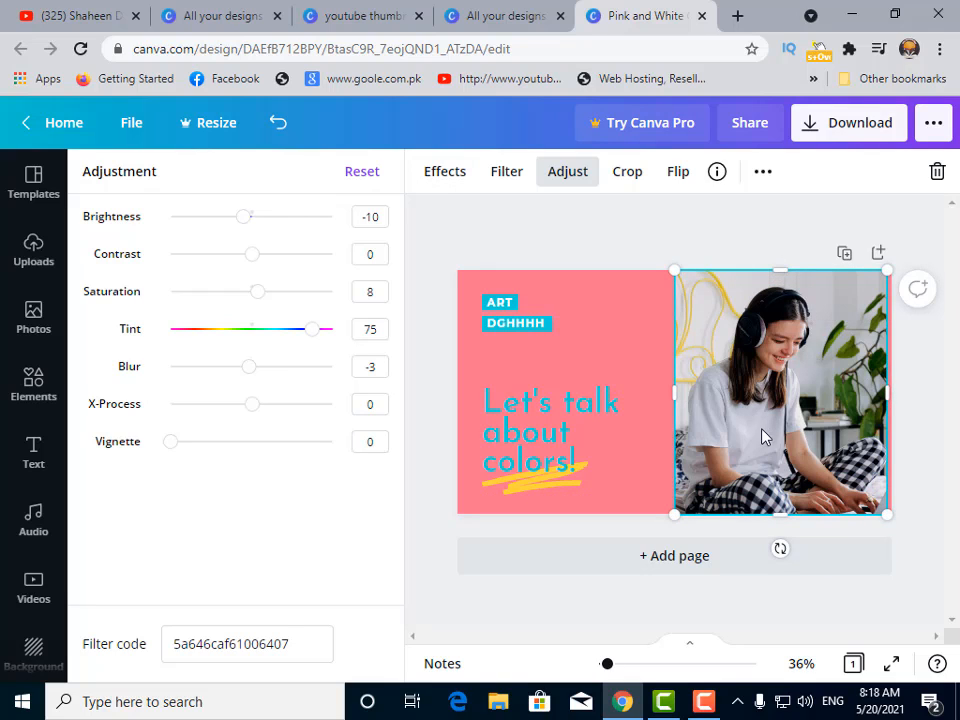
# Flip the photo horizontally, and try a vertical flip before turning the photo upright again
pyautogui.click(684, 175)
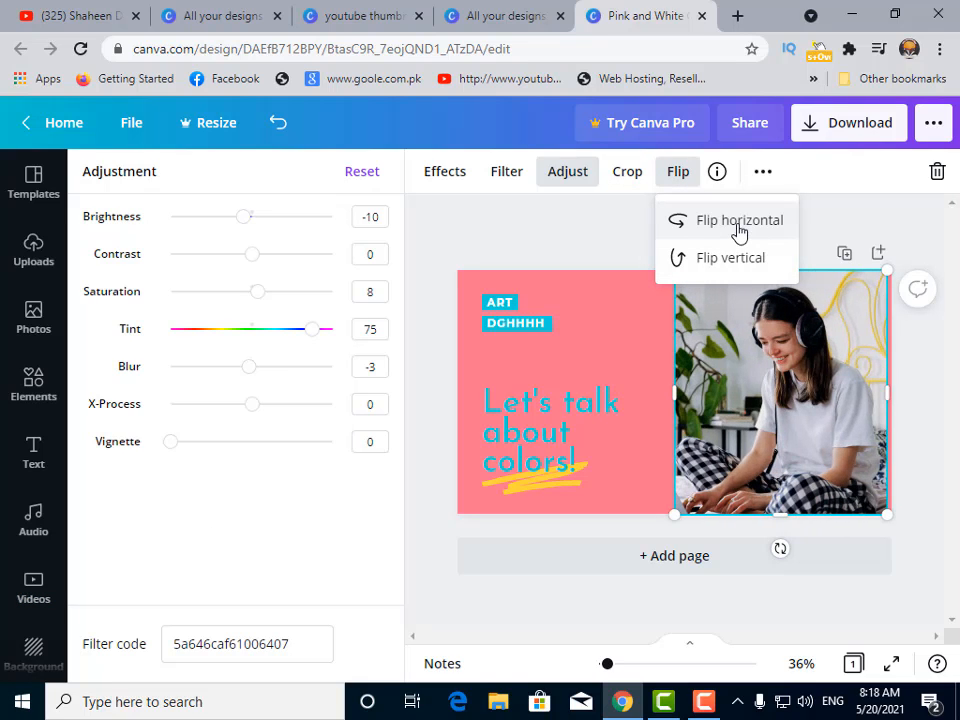
pyautogui.click(731, 262)
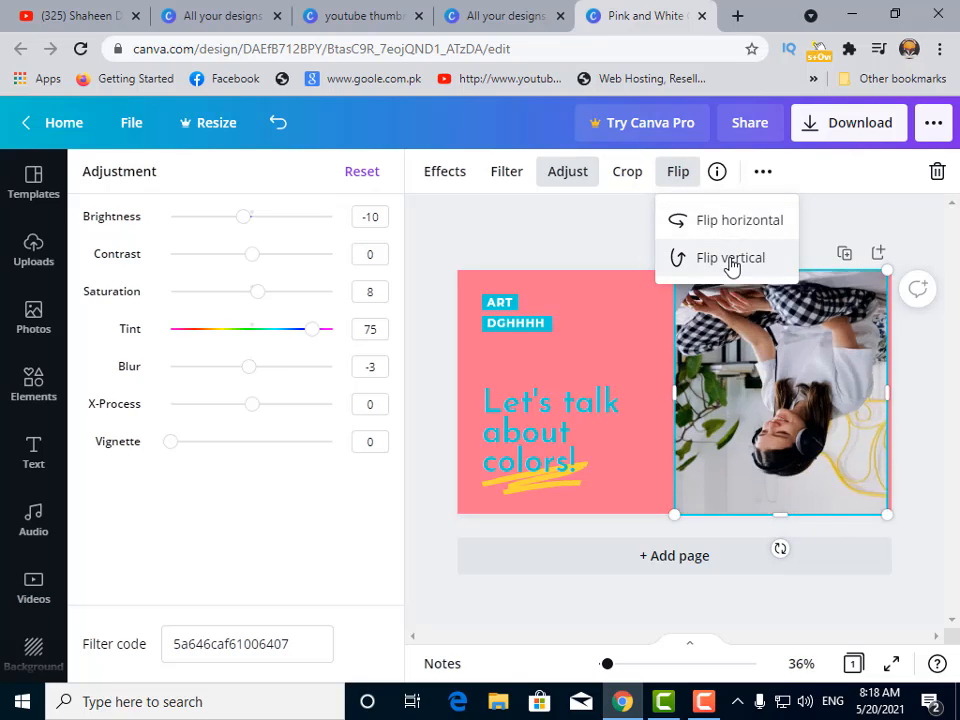
pyautogui.click(731, 264)
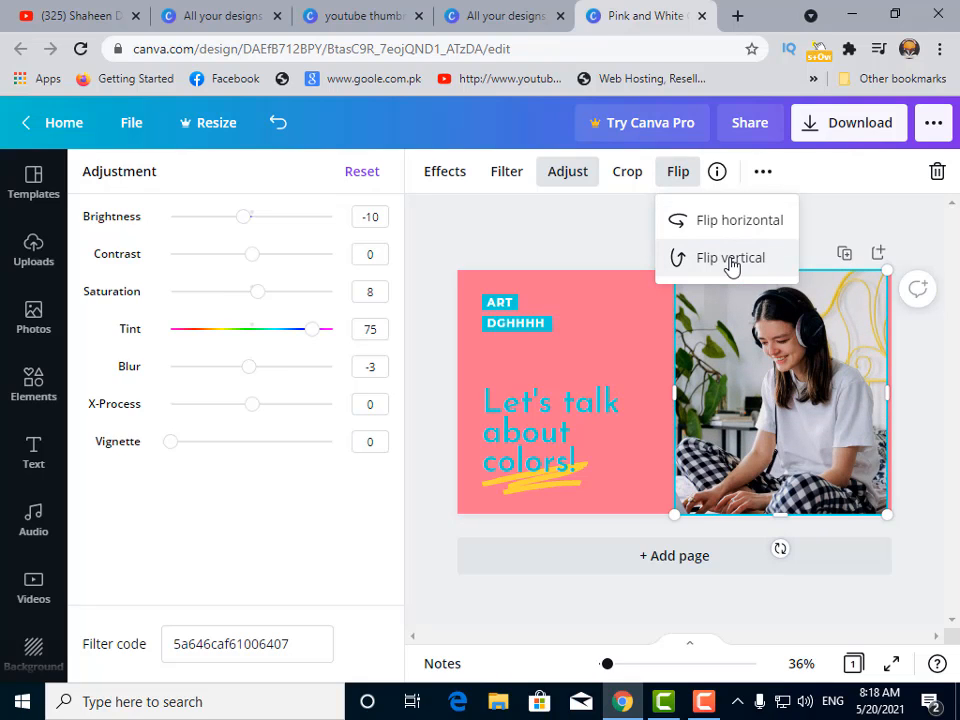
# Open the photo's animation options and preview the Photo Rise, Tumble and Pan animations
pyautogui.click(763, 173)
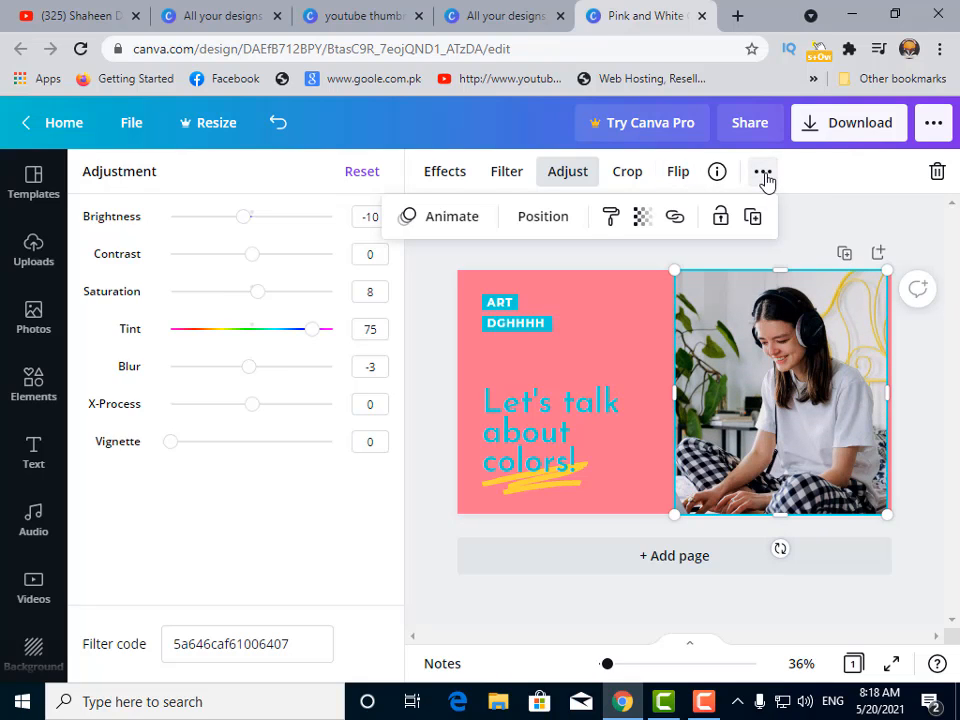
pyautogui.click(440, 222)
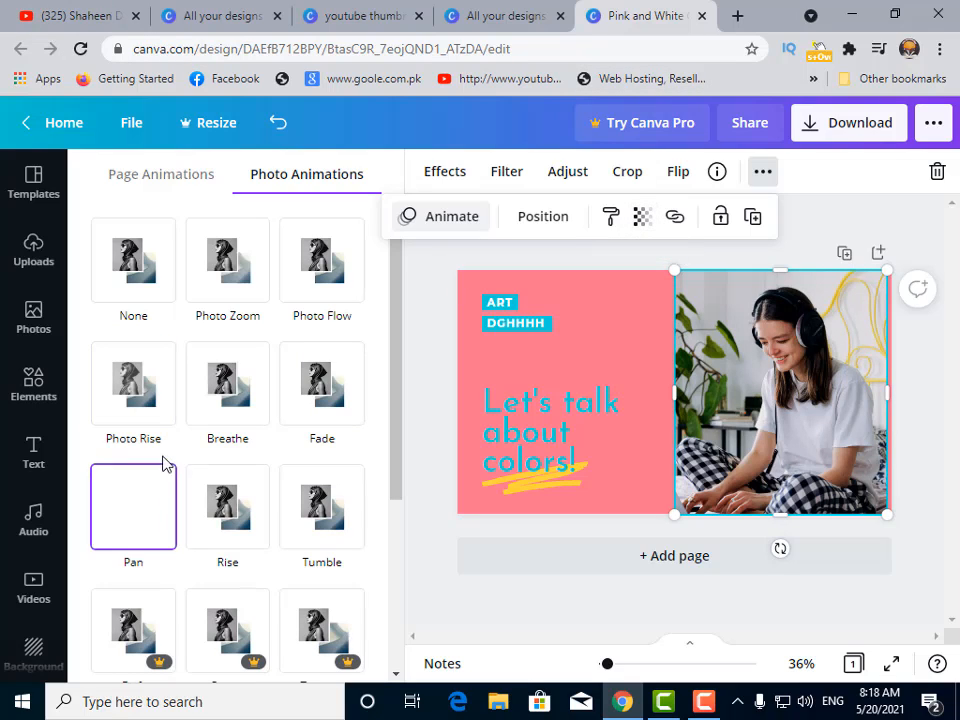
pyautogui.click(148, 430)
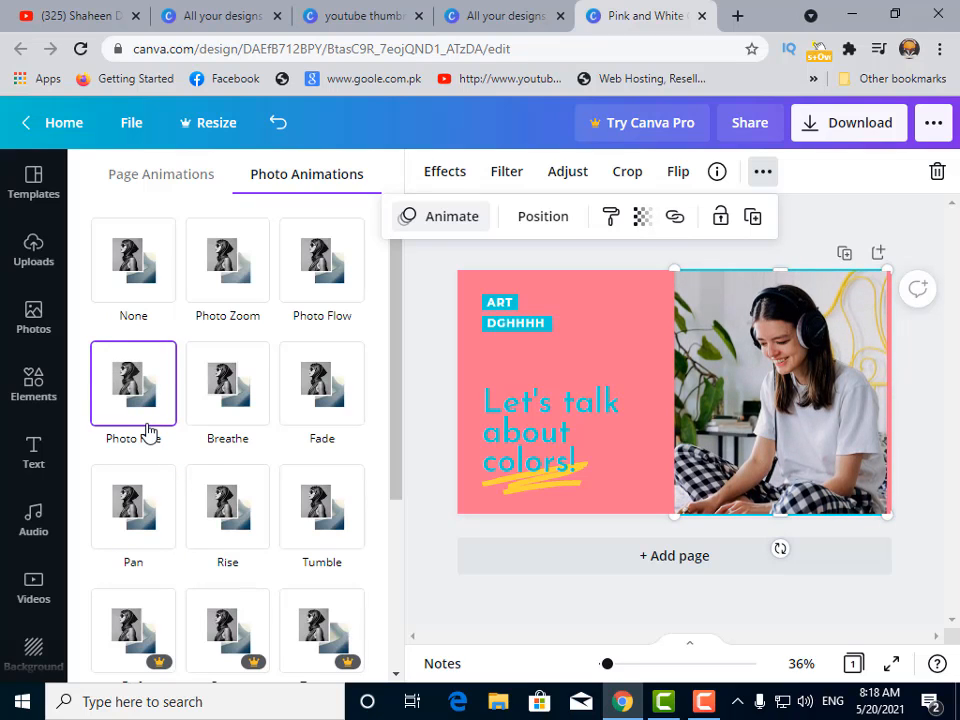
pyautogui.click(309, 537)
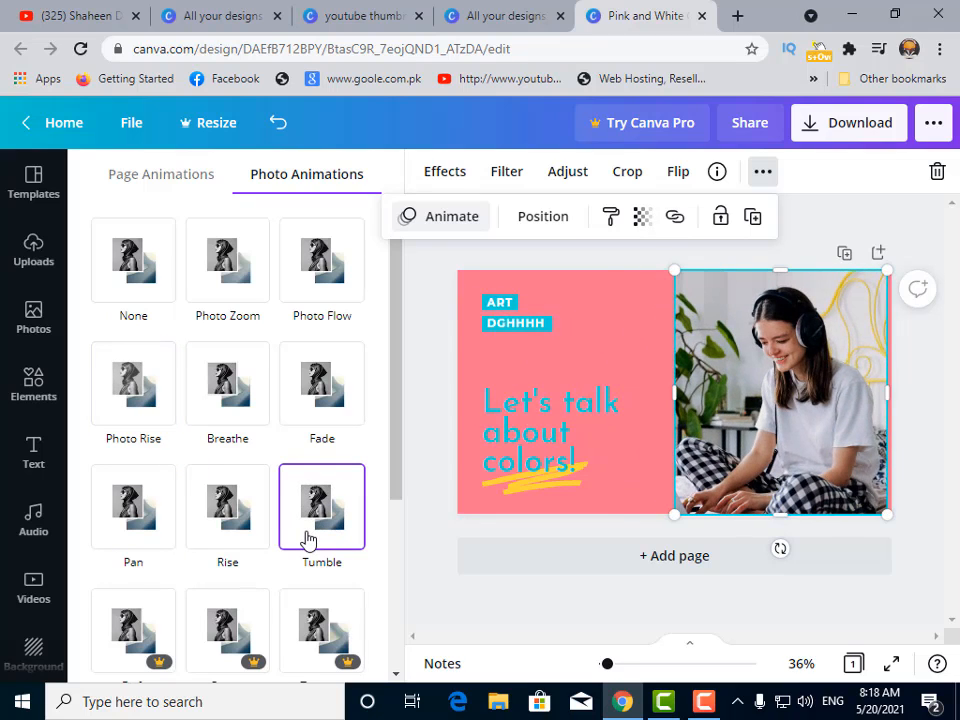
pyautogui.click(131, 566)
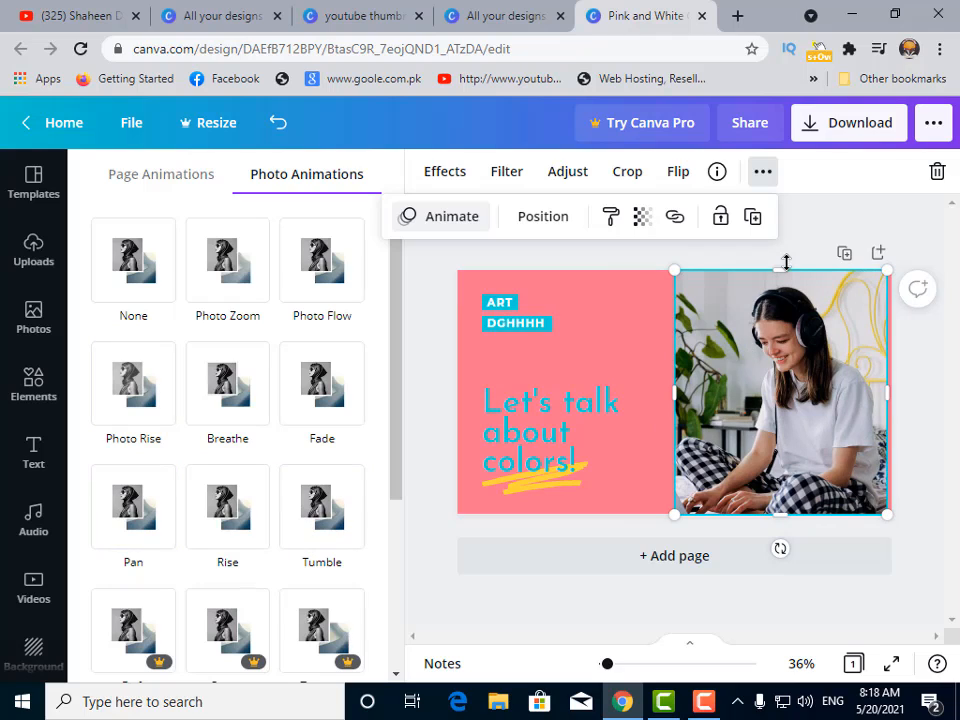
# Open the photo's position options, and send the "Let's talk about colors!" text backward behind the yellow brushstroke
pyautogui.click(530, 224)
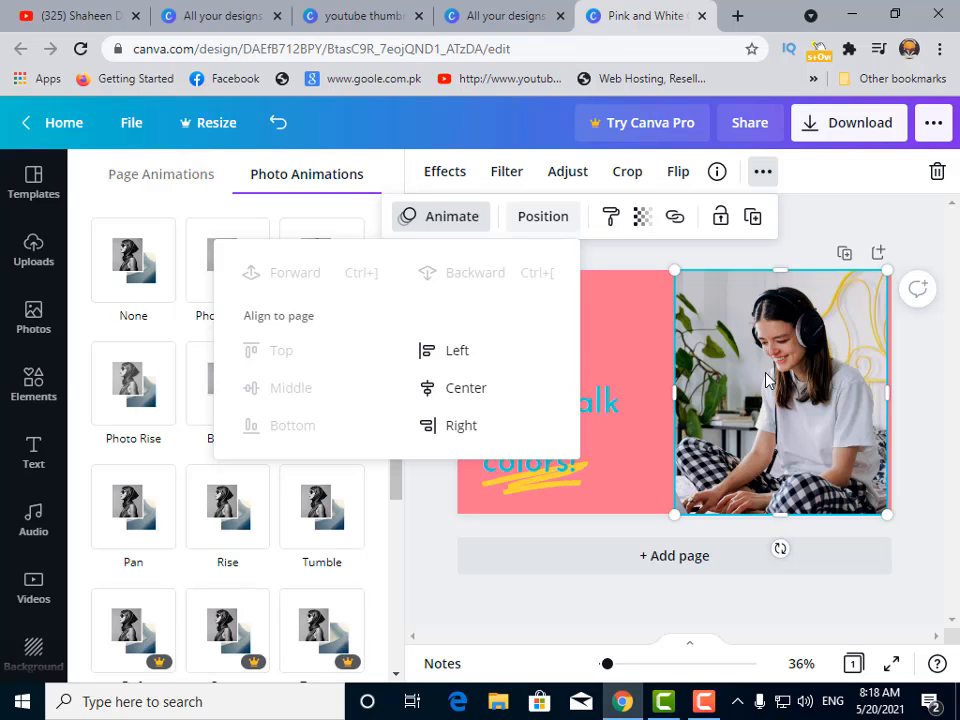
pyautogui.click(735, 390)
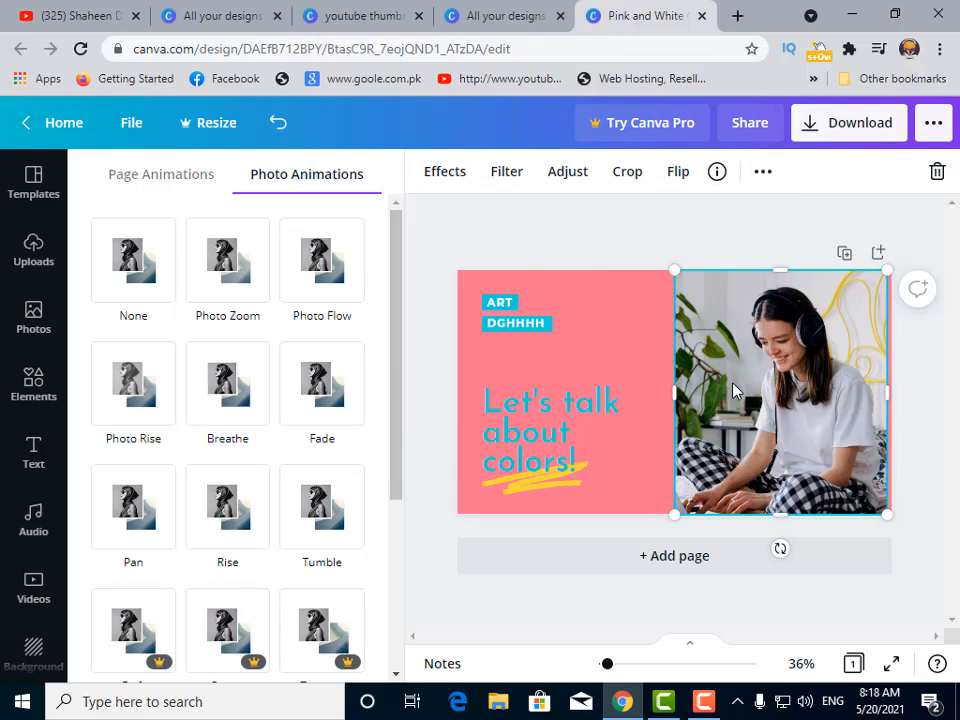
pyautogui.click(553, 402)
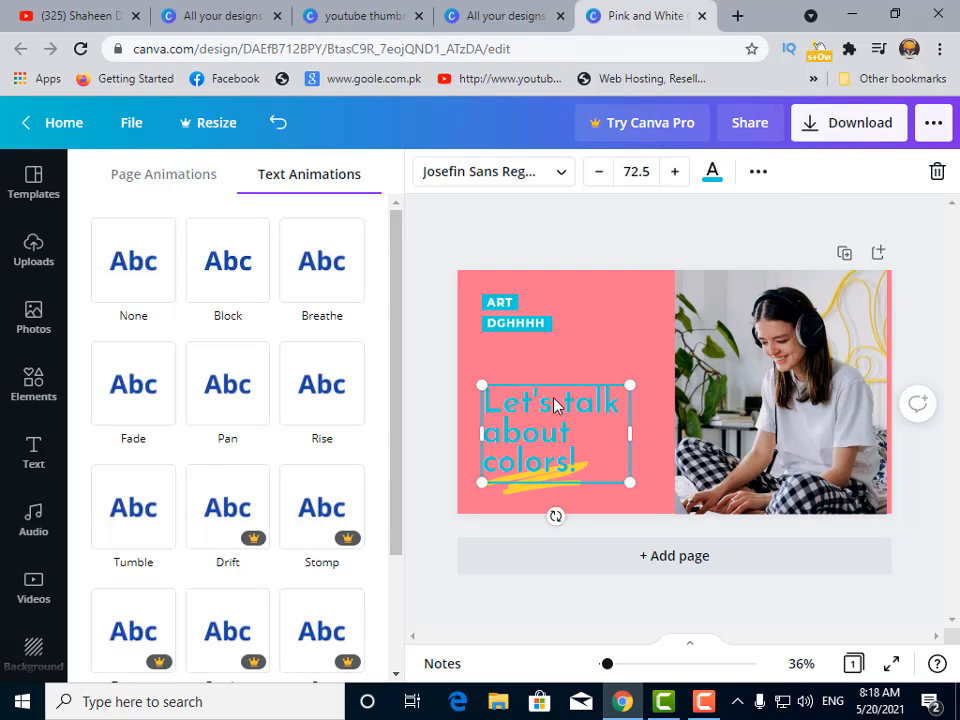
pyautogui.click(758, 174)
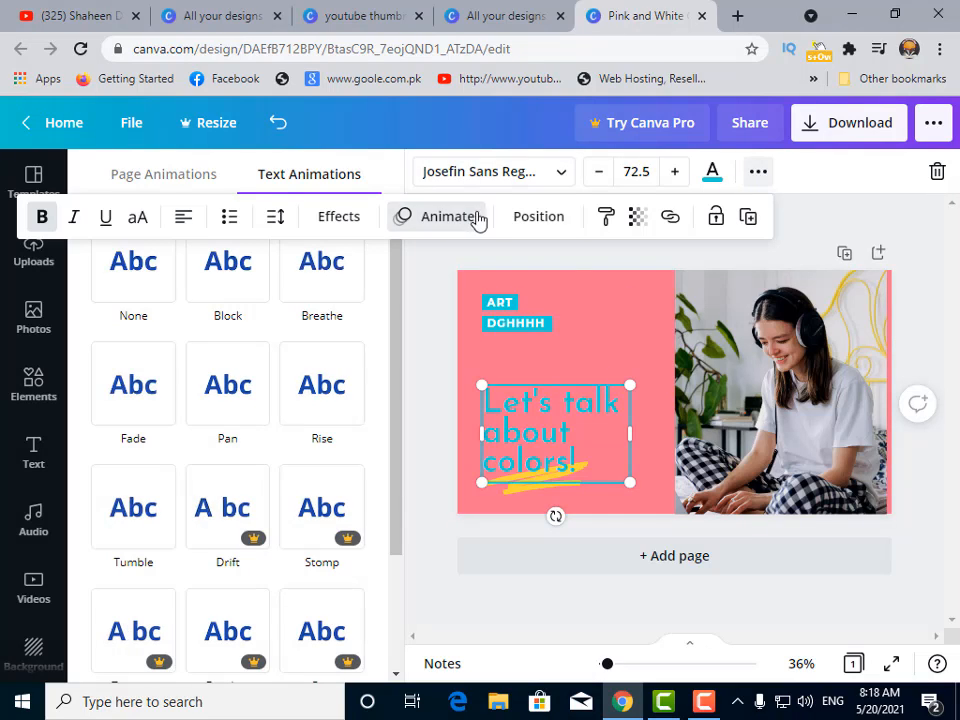
pyautogui.click(535, 217)
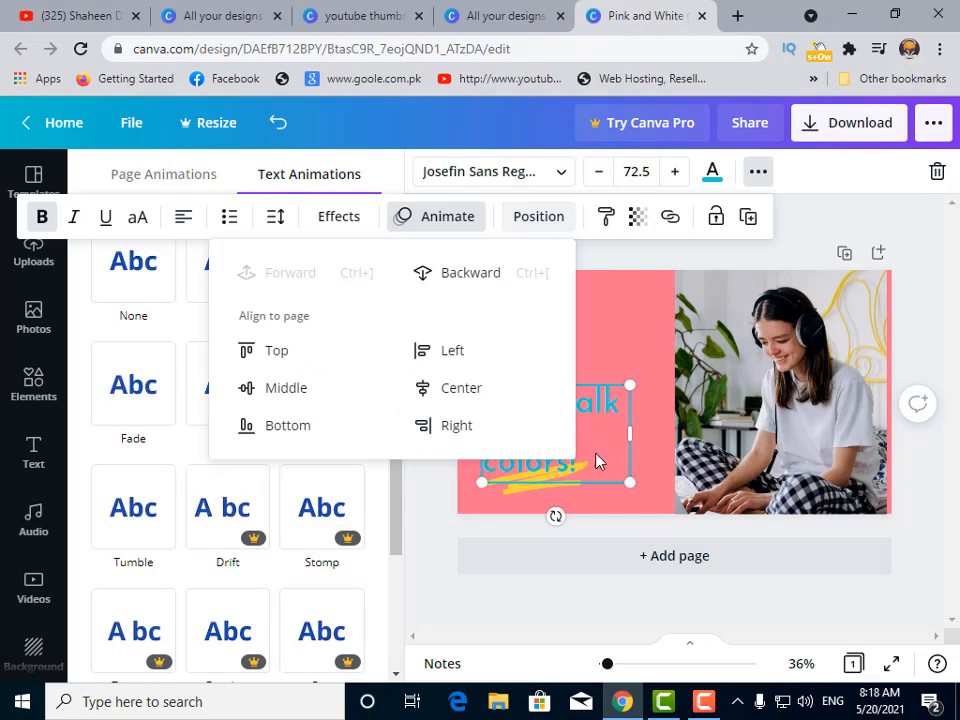
pyautogui.click(455, 273)
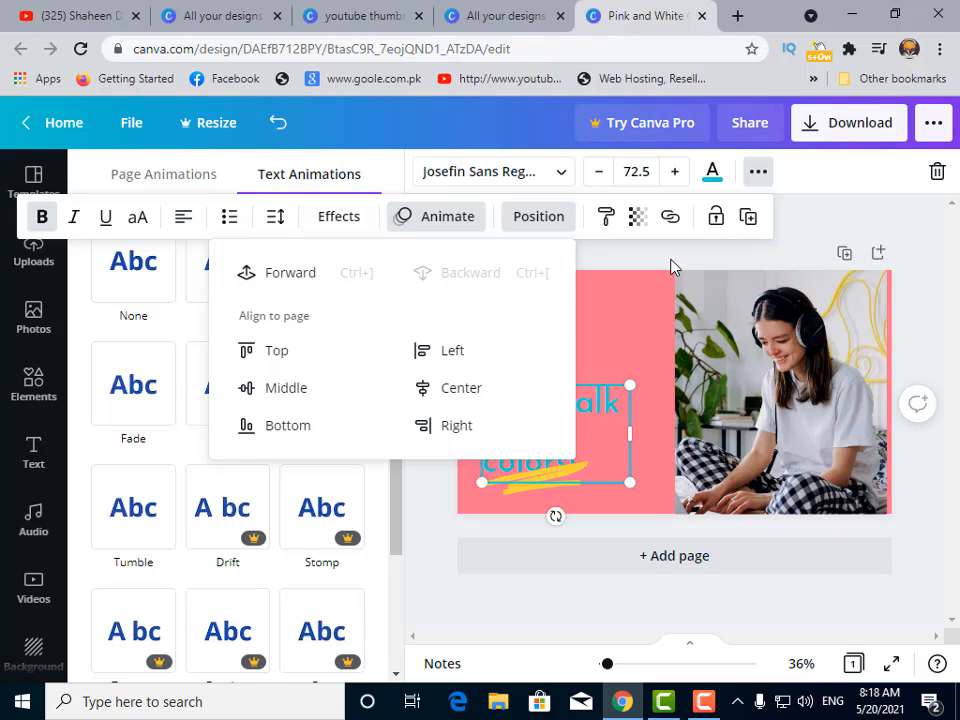
pyautogui.click(611, 317)
pyautogui.click(611, 317)
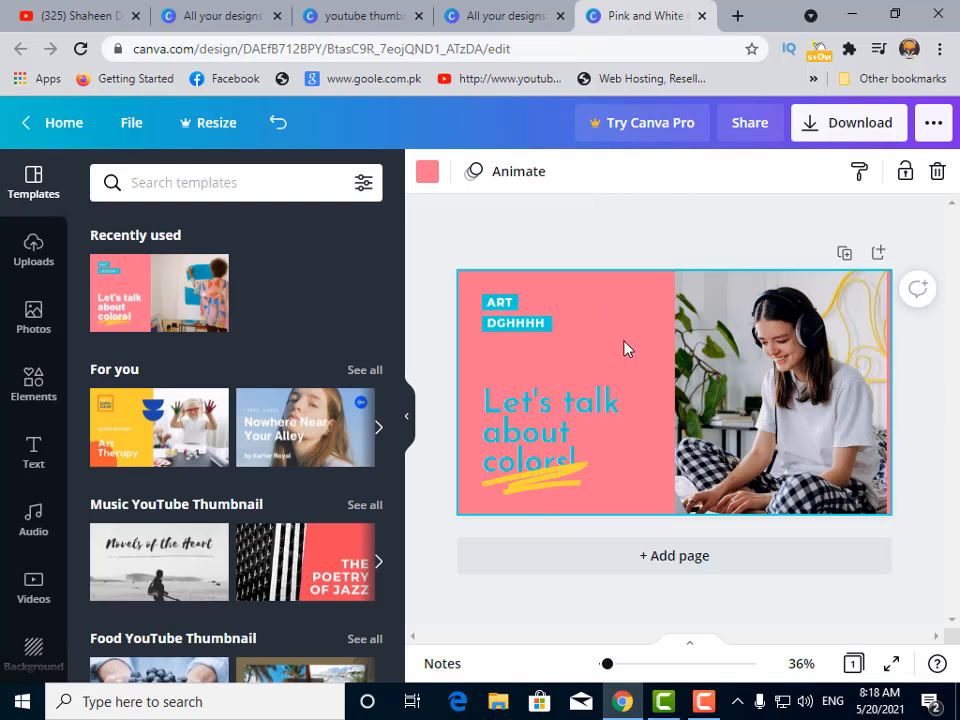
# Reduce the Transparency value of the "Let's talk about colors!" text to roughly a quarter of its range so it looks faded
pyautogui.click(589, 403)
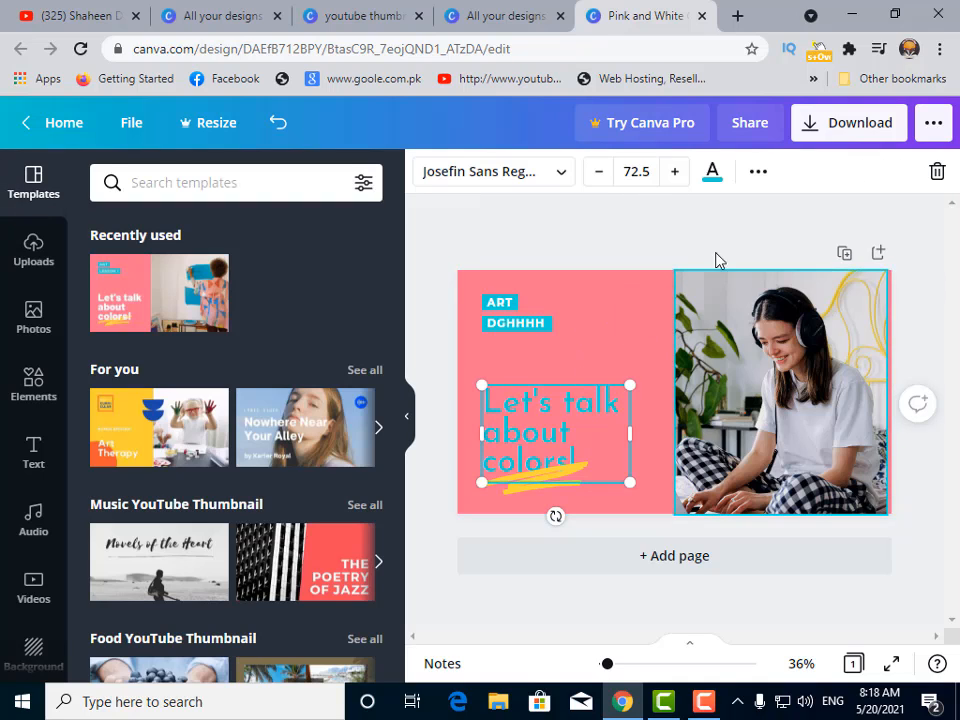
pyautogui.click(761, 178)
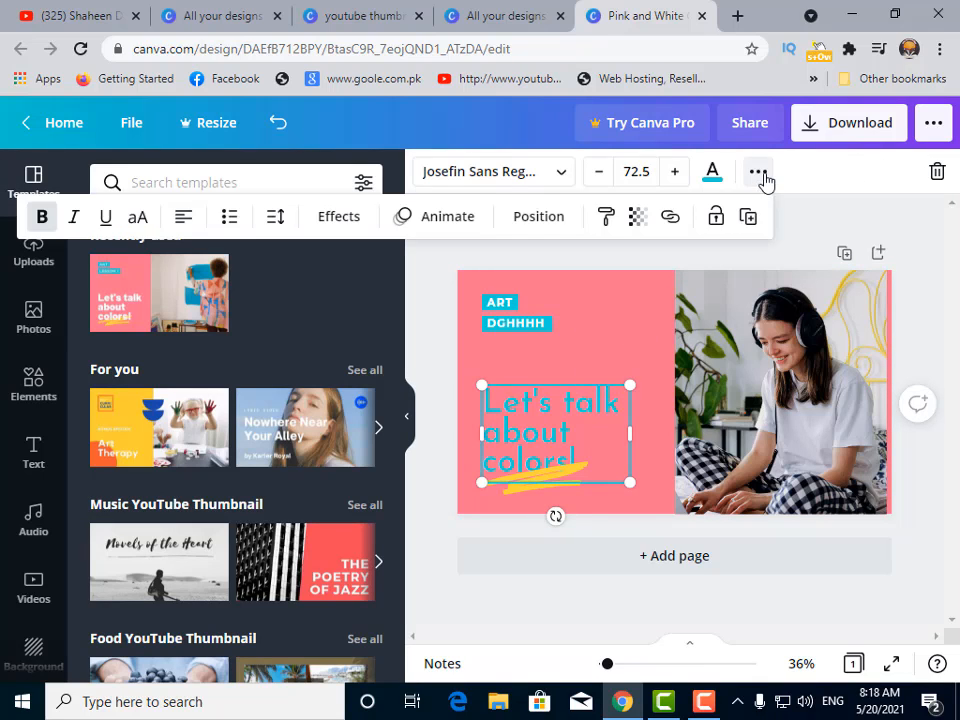
pyautogui.click(640, 222)
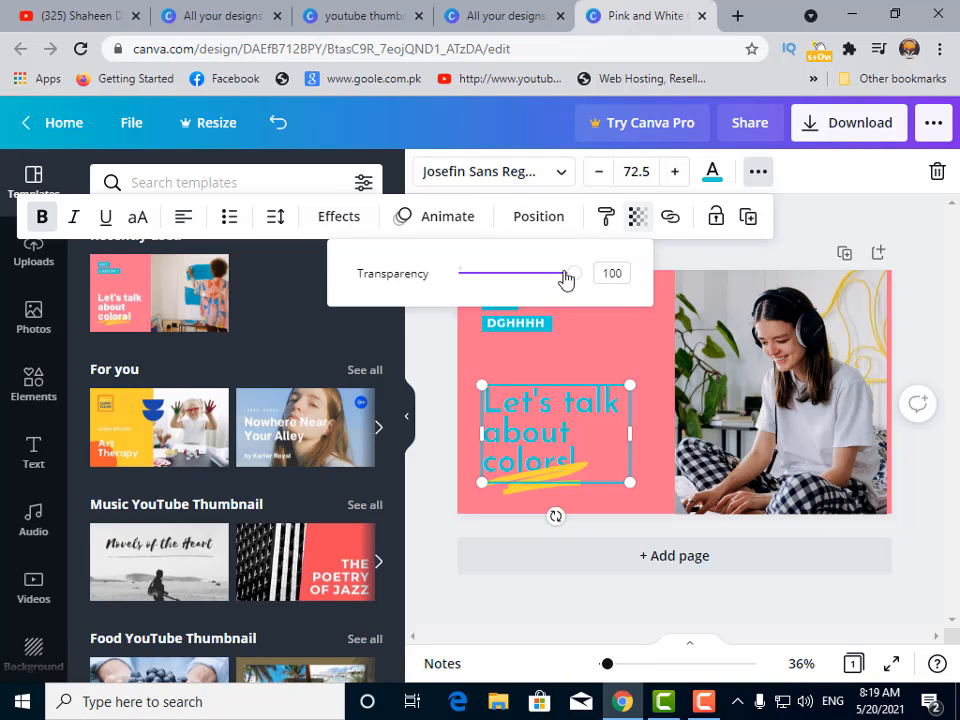
pyautogui.moveTo(574, 283); pyautogui.dragTo(490, 278)
# Reduce the photo's Transparency value to roughly a quarter of its range so the pink background shows through
pyautogui.click(755, 380)
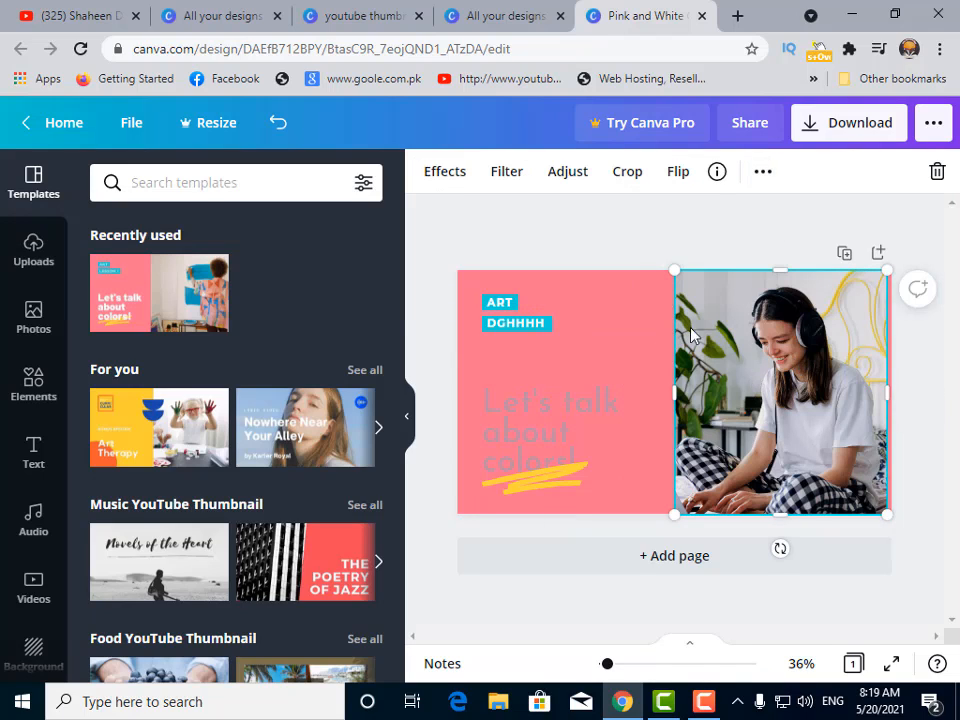
pyautogui.click(763, 173)
pyautogui.click(641, 226)
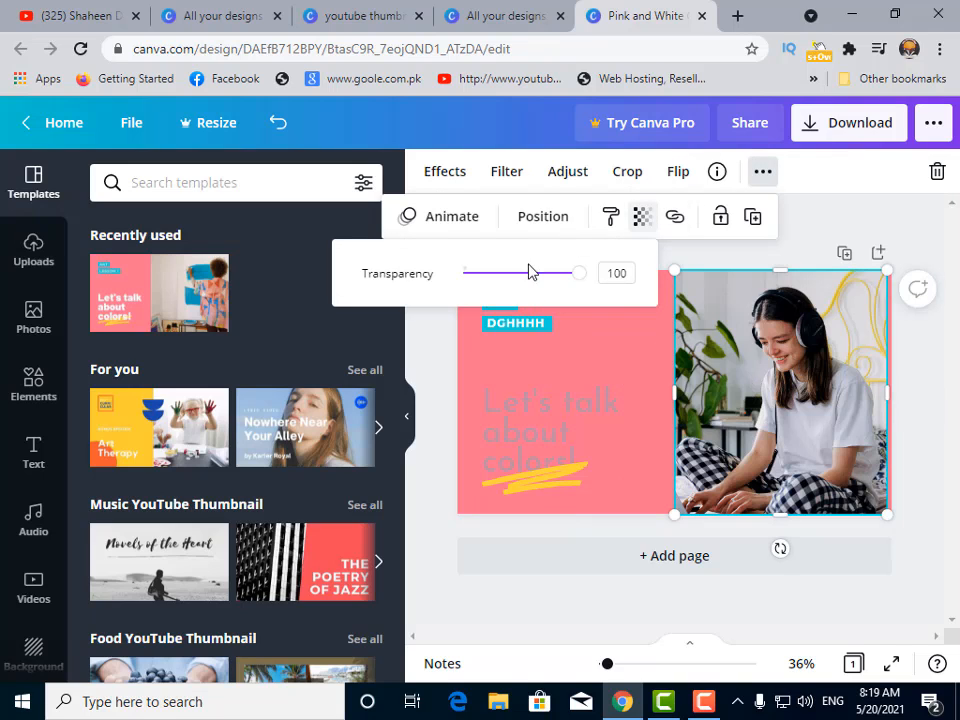
pyautogui.moveTo(579, 285); pyautogui.dragTo(492, 282)
pyautogui.click(655, 460)
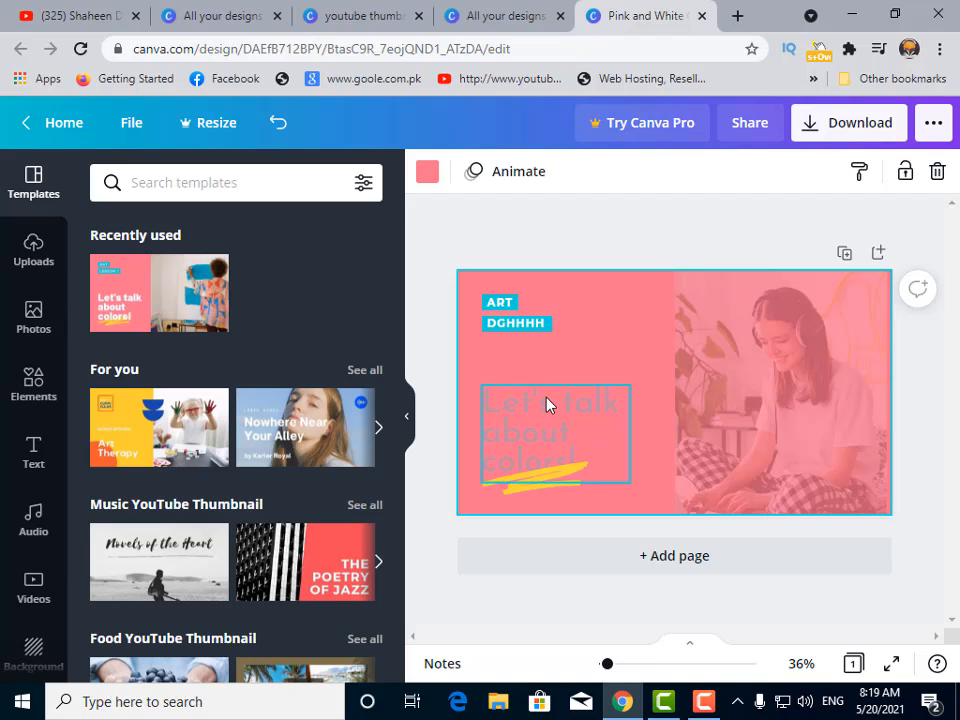
# Review the available download file types and download the thumbnail as a PNG
pyautogui.click(857, 130)
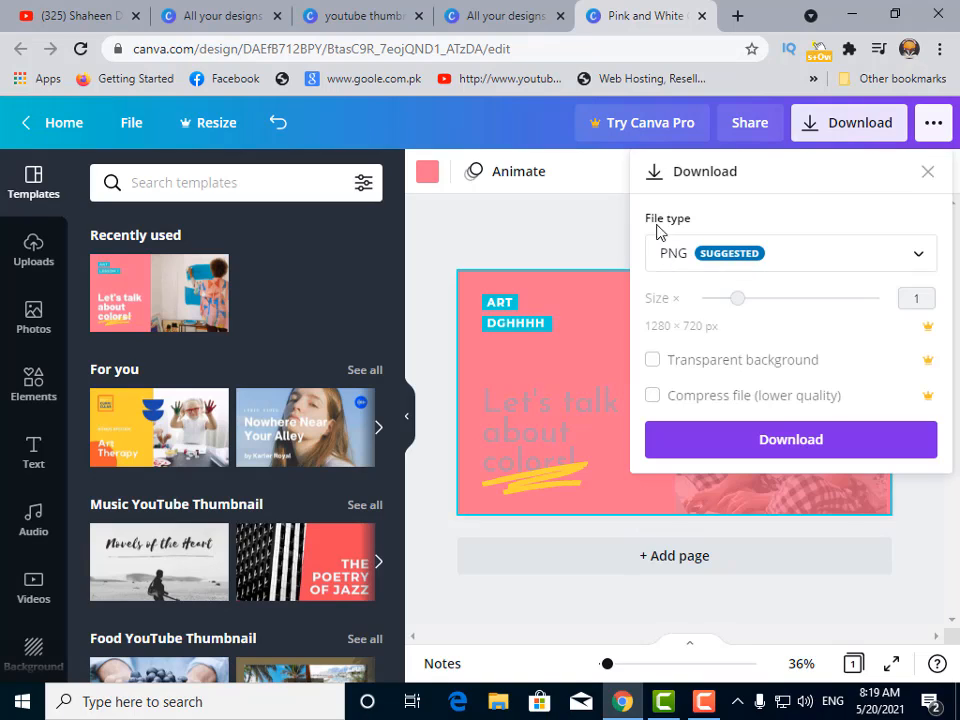
pyautogui.click(917, 256)
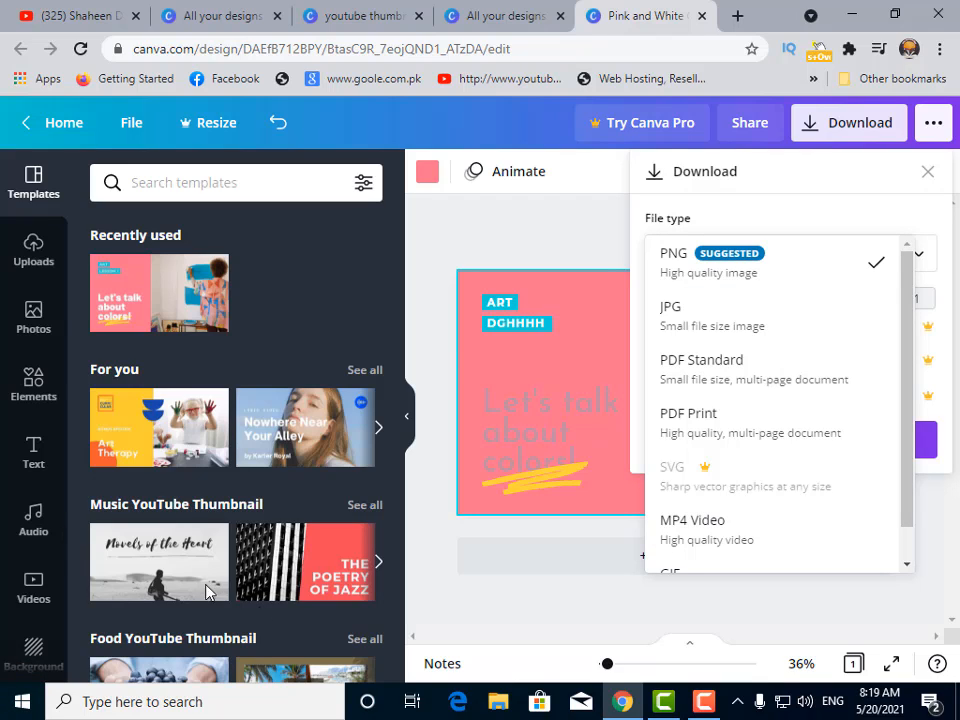
pyautogui.scroll(-1, 707, 536)
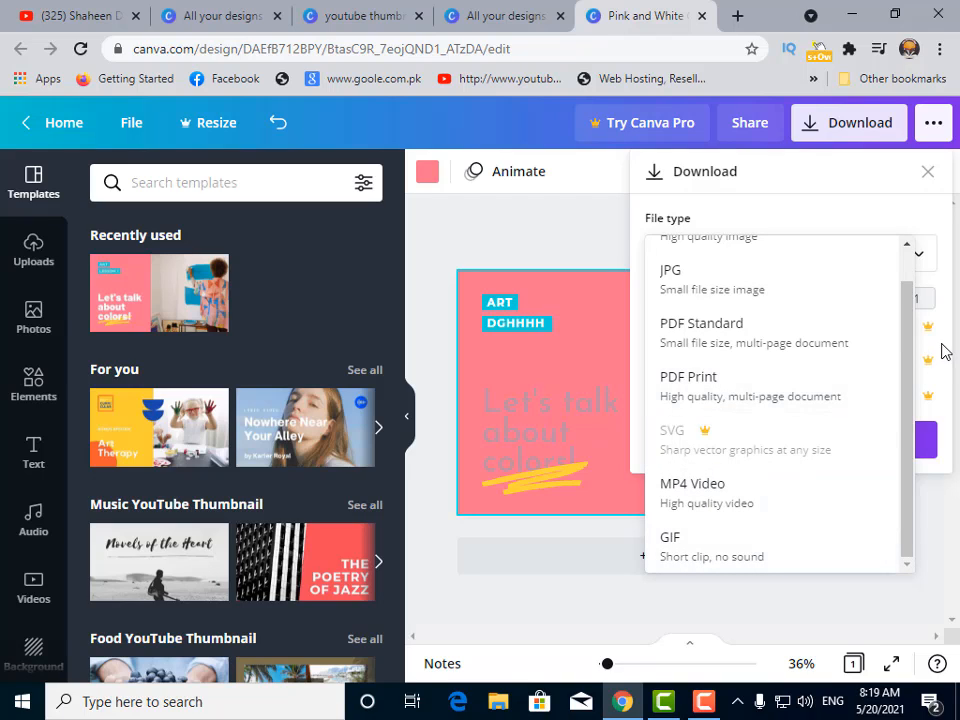
pyautogui.scroll(1, 907, 352)
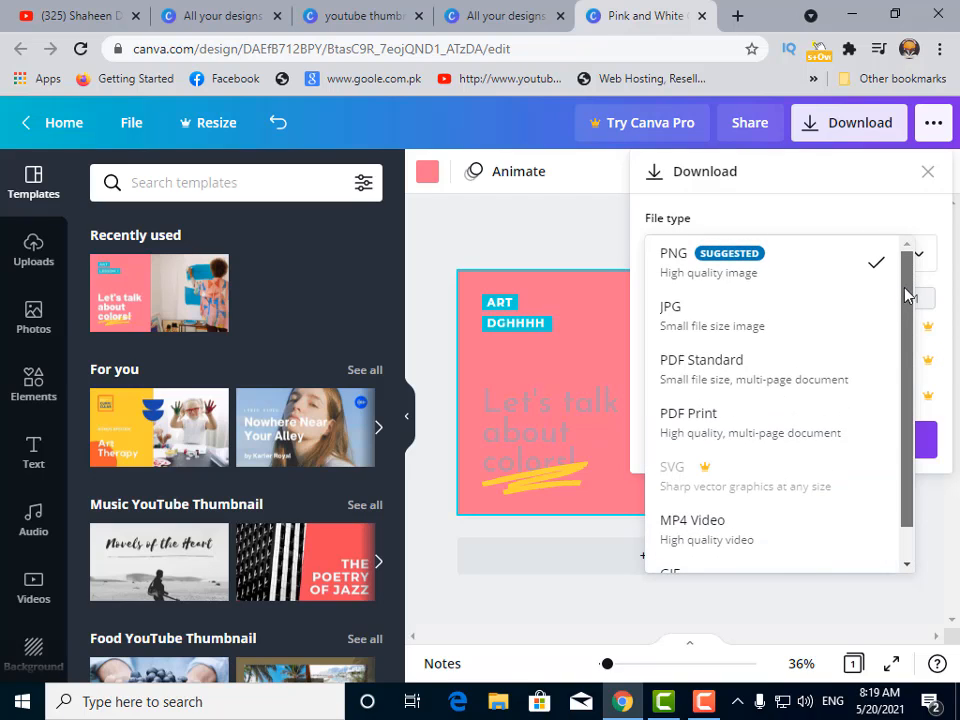
pyautogui.click(676, 279)
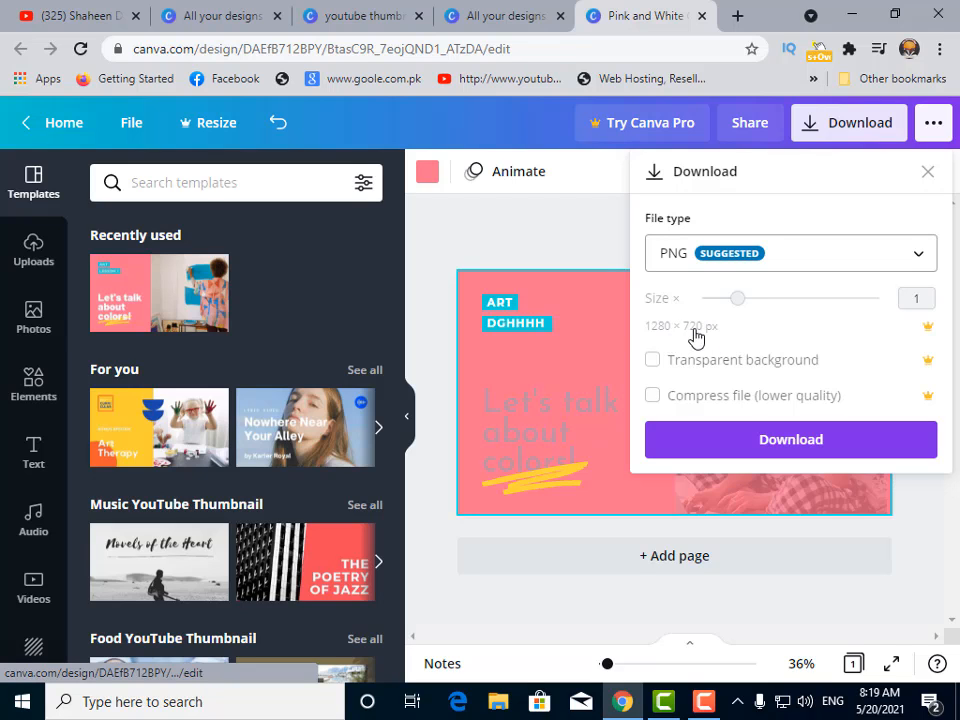
pyautogui.click(791, 439)
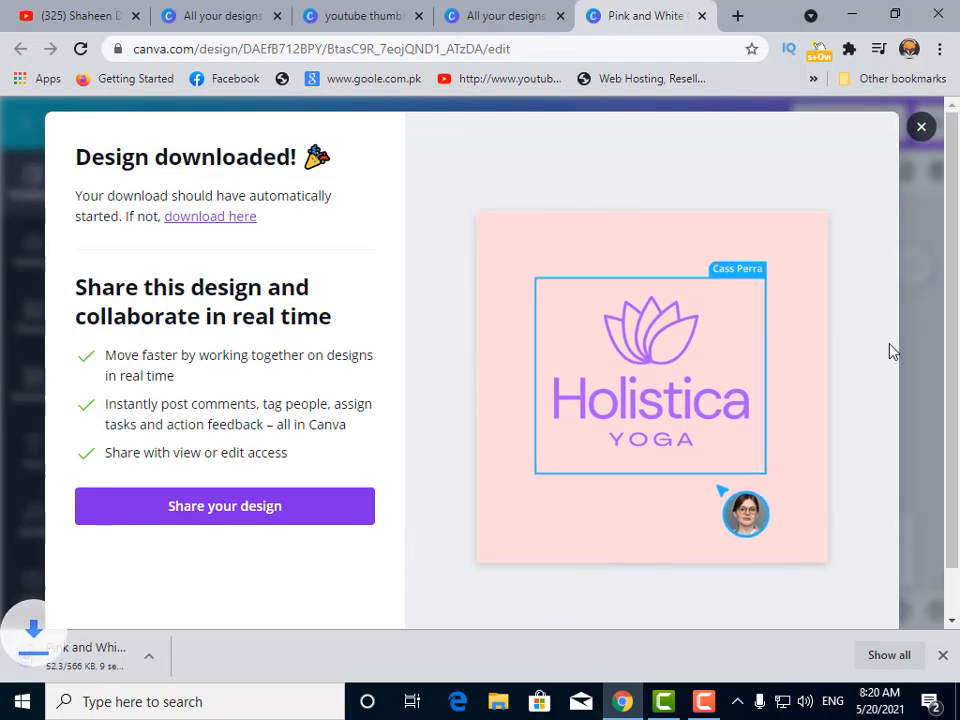
# Dismiss the download message, view the downloaded PNG in the Photos viewer, and close the viewer
pyautogui.click(921, 128)
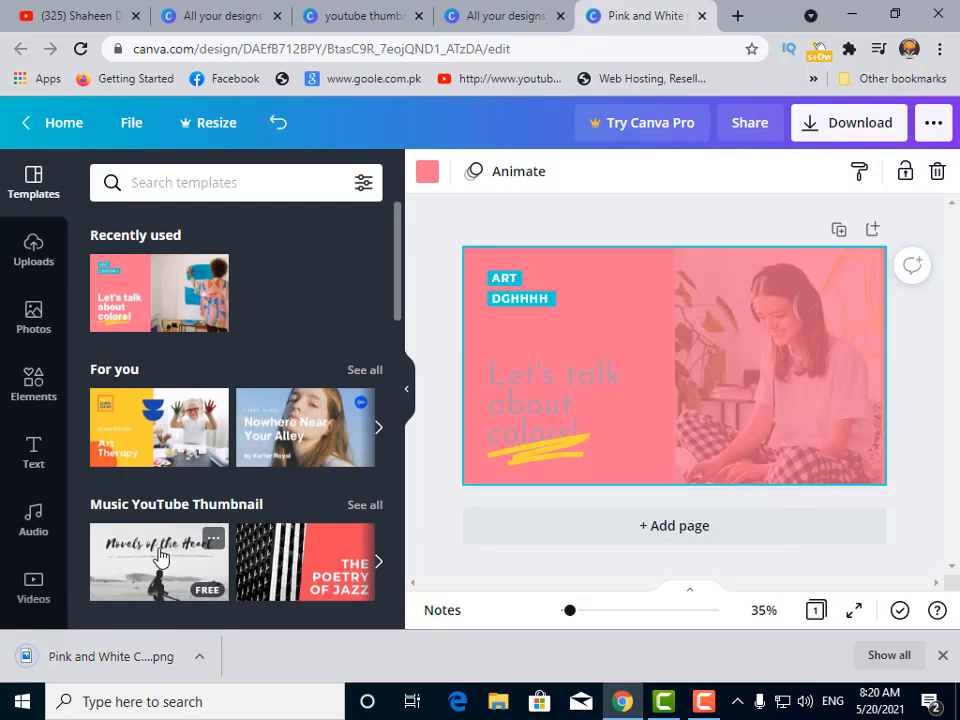
pyautogui.click(101, 668)
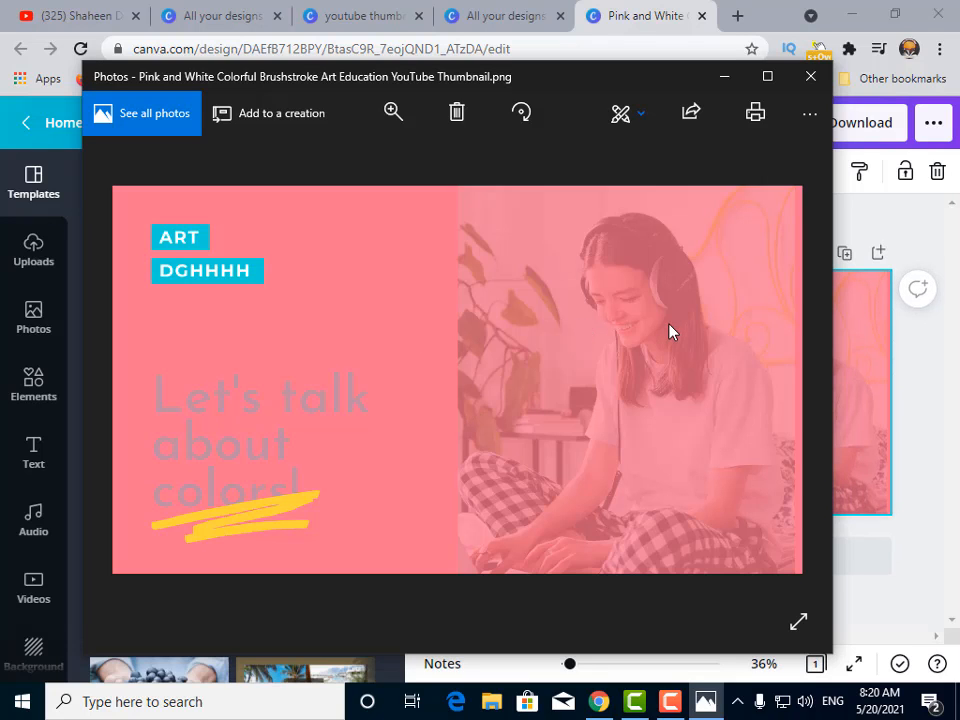
pyautogui.click(810, 82)
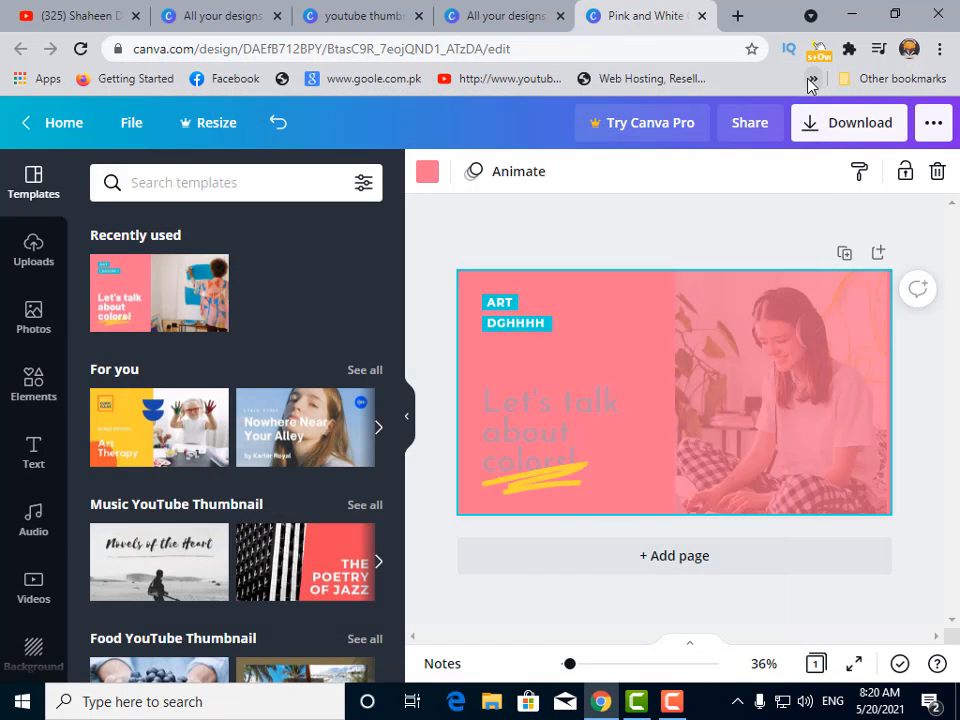